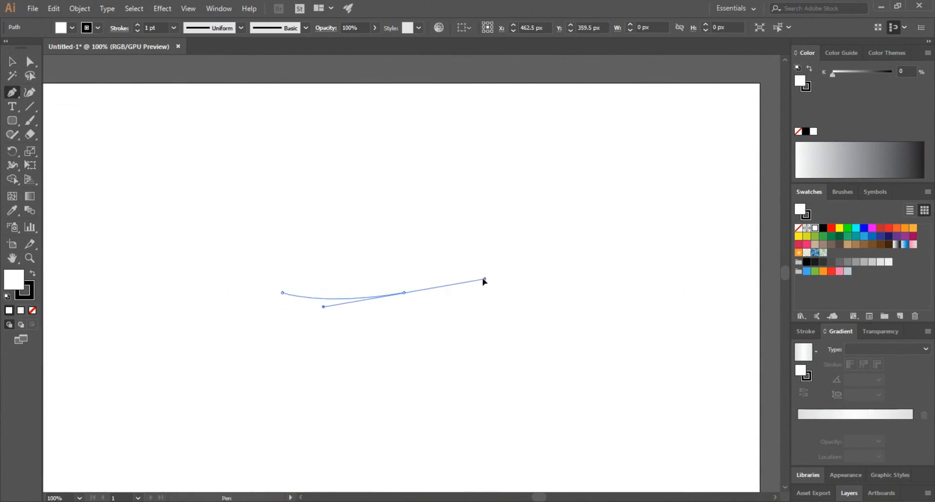
Draw a closed body outline about 208 px wide and 135 px high, with straight sides and downward-curved upper and lower edges
drag(481, 275, 481, 274)
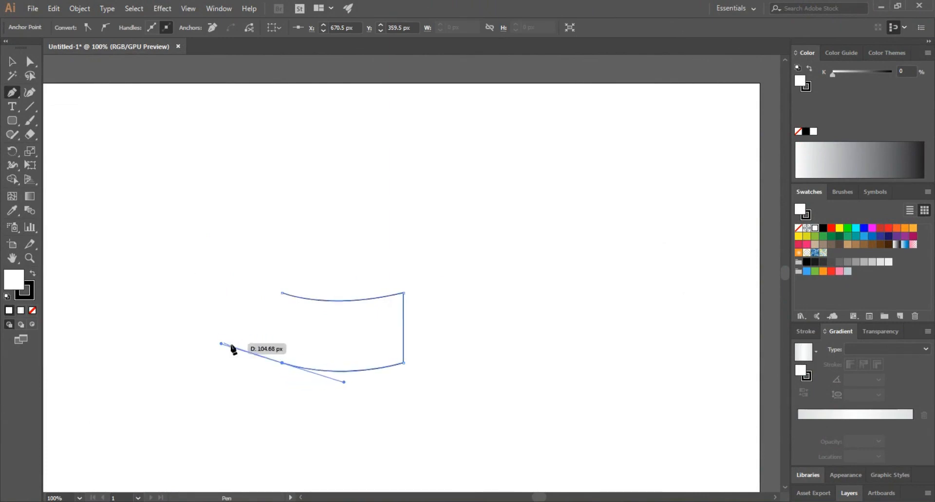
click(282, 363)
click(282, 294)
key(v)
click(213, 325)
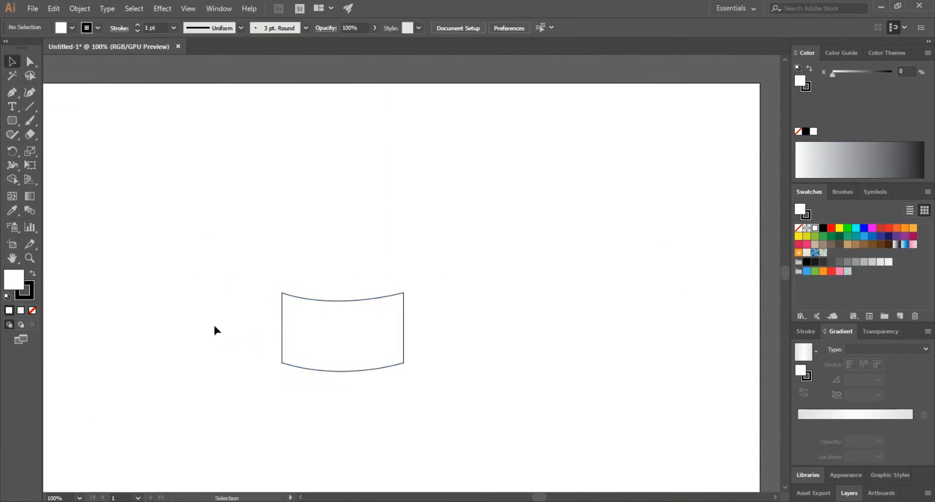
Round the two lower corners of the body shape with a radius of about 12 px
click(309, 330)
scroll(308, 330, up, 1)
key(a)
key(v)
click(28, 62)
scroll(267, 359, up, 2)
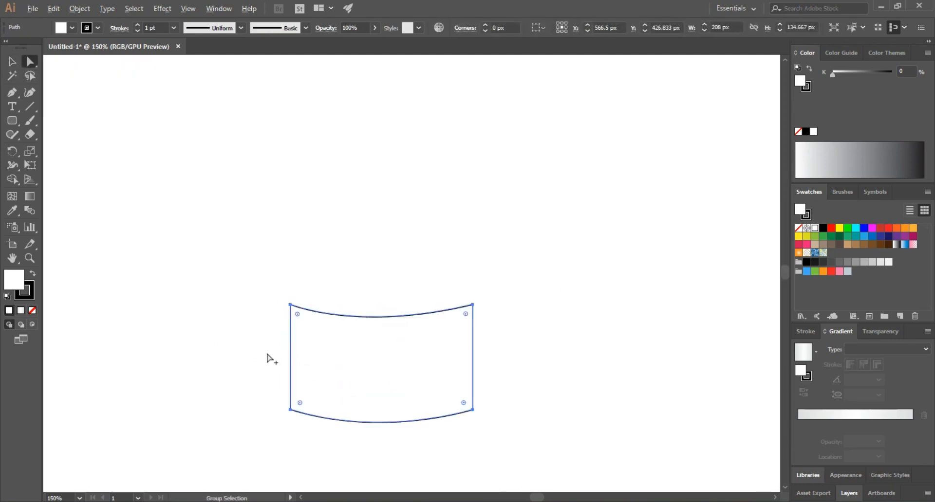
drag(234, 249, 231, 244)
click(492, 405)
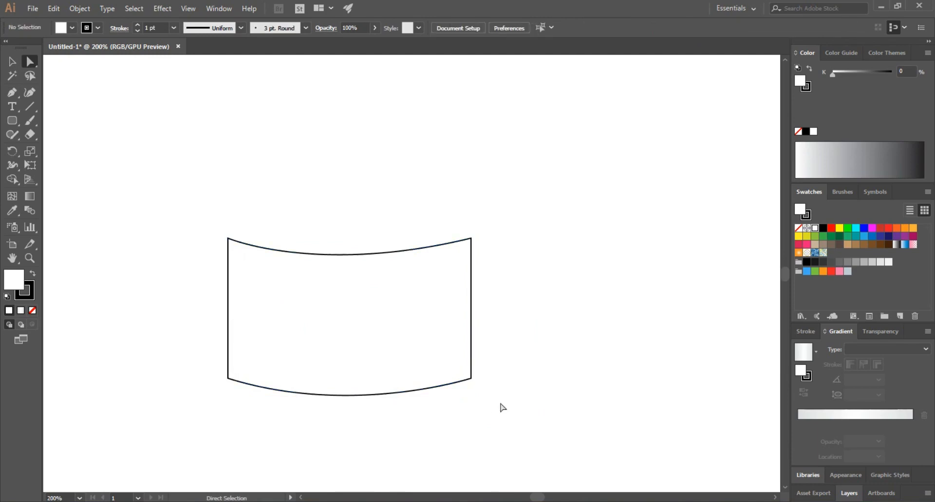
click(290, 391)
drag(237, 372, 241, 368)
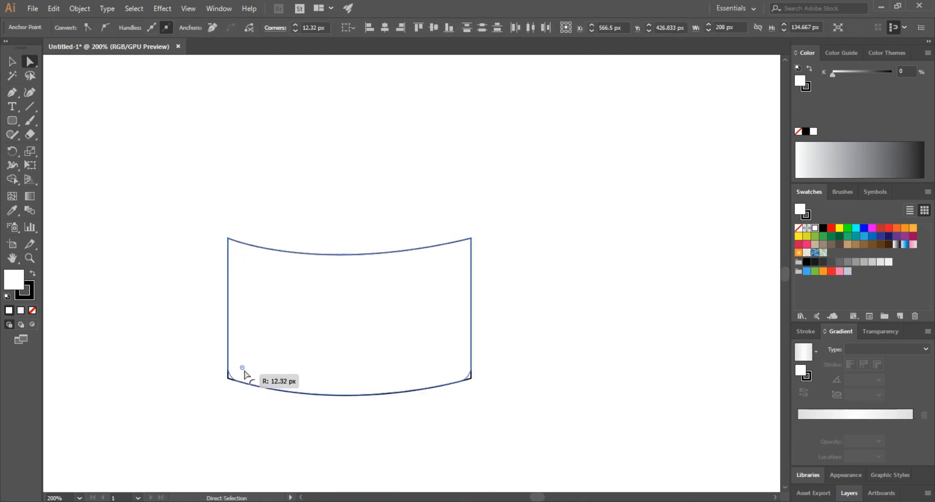
click(260, 416)
Draw an ellipse about 208 px wide and 25 px high and raise it so its ends meet the body's upper corners
key(v)
drag(16, 129, 58, 148)
mouse_move(228, 237)
mouse_down()
mouse_move(334, 235)
mouse_move(475, 260)
mouse_move(476, 224)
mouse_move(470, 268)
mouse_up()
key(v)
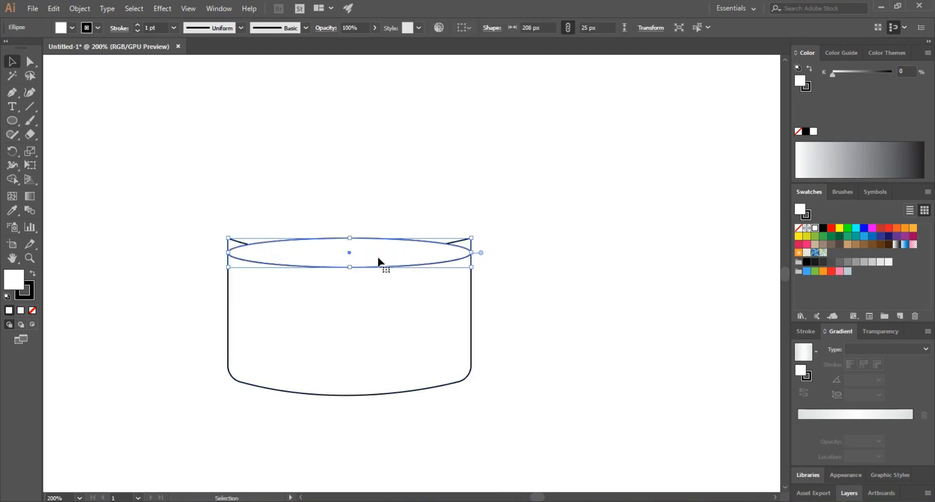
drag(378, 261, 377, 241)
click(488, 259)
Stretch the top ellipse downward to a height of 27 px so its lower arc meets the body's upper curve
scroll(466, 239, up, 3)
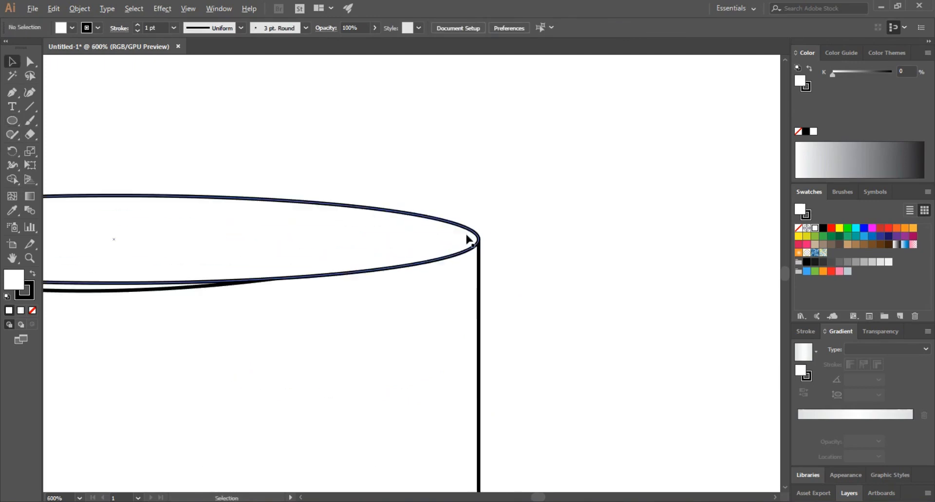
drag(184, 267, 483, 245)
click(413, 251)
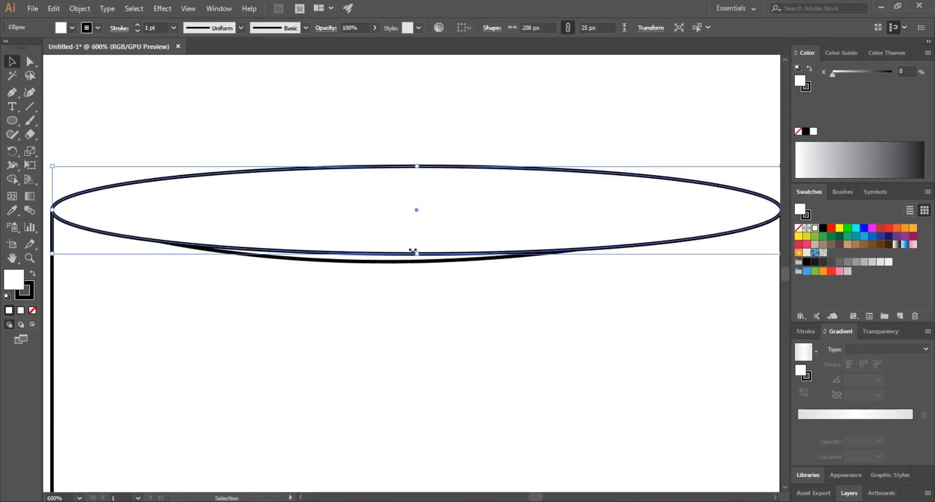
drag(416, 254, 417, 261)
click(422, 319)
click(372, 117)
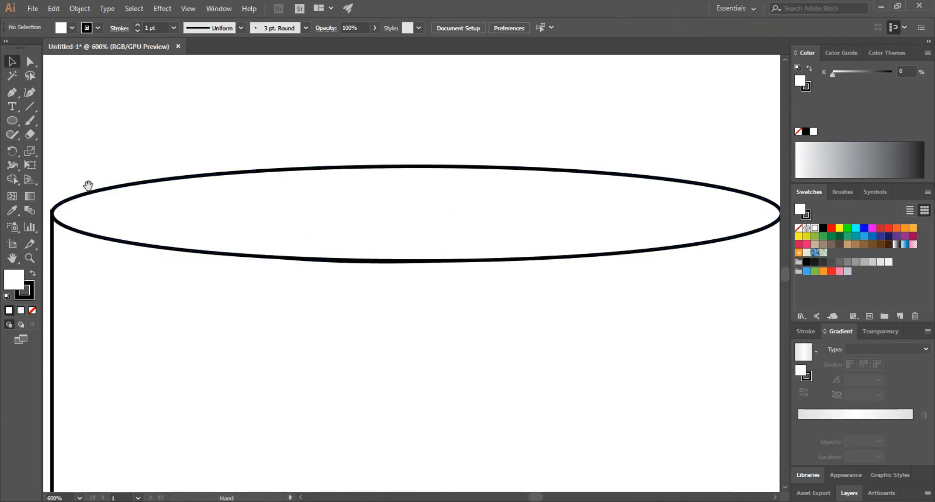
Try to shift the top ellipse sideways to line its ends up with the body's side edges
drag(87, 186, 213, 175)
click(179, 225)
click(193, 191)
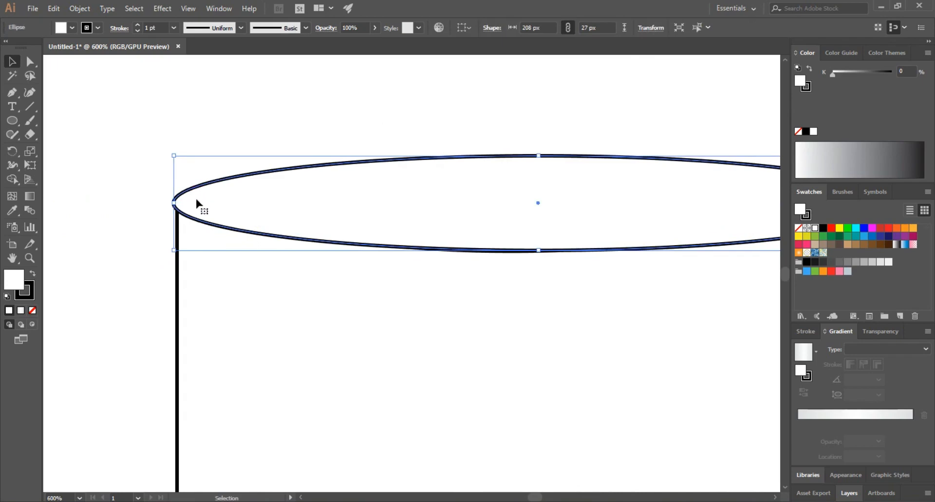
click(178, 264)
click(81, 236)
drag(407, 249, 98, 211)
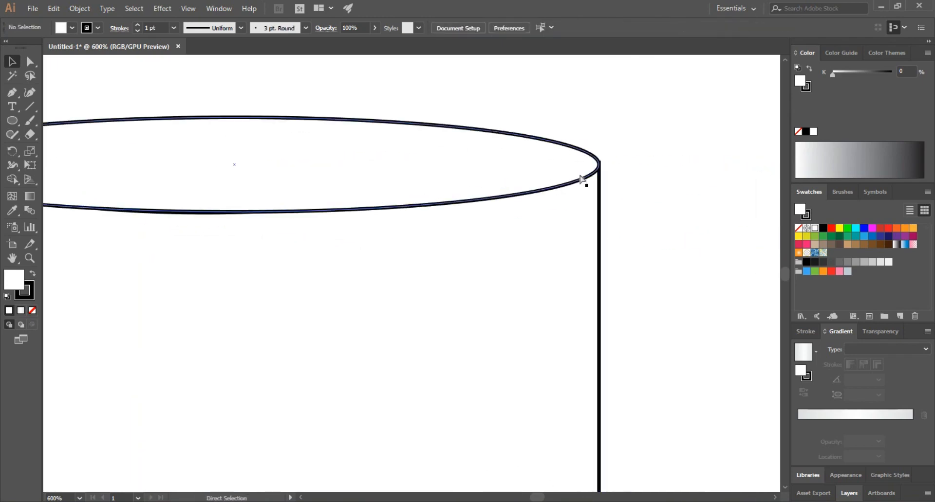
drag(600, 164, 603, 164)
key(ctrl+z)
scroll(573, 194, down, 1)
scroll(573, 198, down, 2)
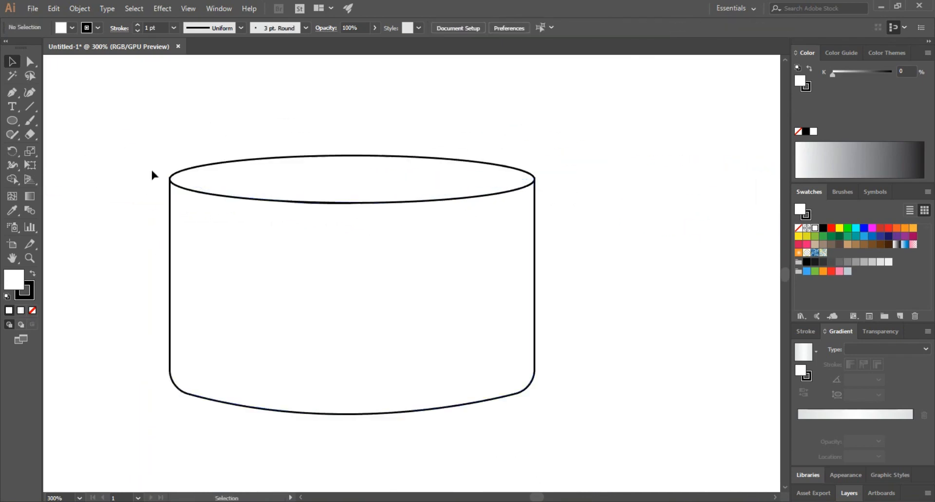
Try to adjust the corner point where the body's side meets the ellipse by moving it sideways
scroll(165, 177, up, 4)
click(170, 239)
key(a)
drag(170, 175, 177, 176)
drag(503, 242, 496, 241)
key(ctrl+z)
click(116, 181)
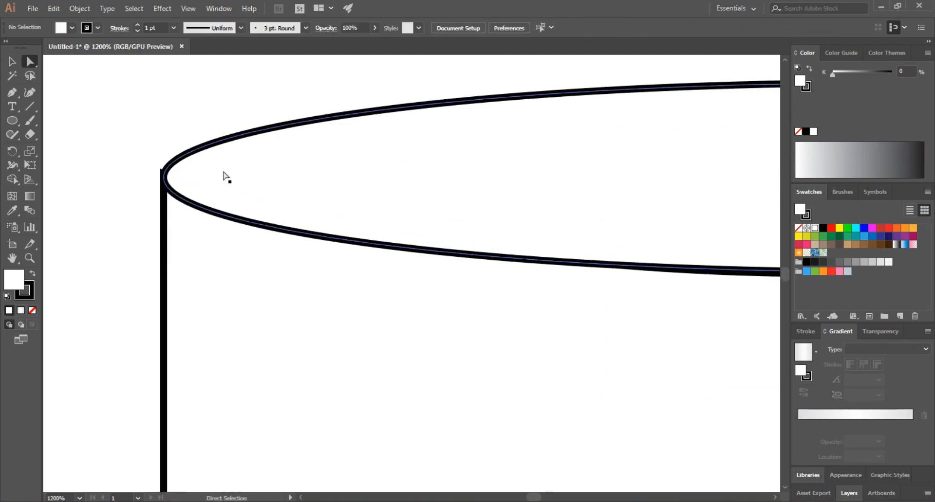
Nudge the top ellipse up by one increment so its ends cover the body's upper corner points
click(218, 157)
key(Up)
click(87, 188)
drag(757, 229, 179, 226)
drag(720, 226, 221, 229)
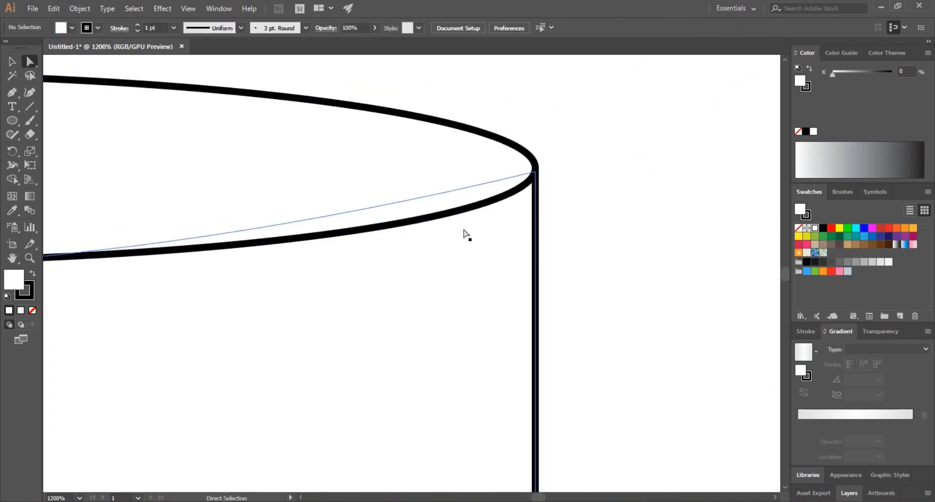
Select the body and the ellipse together and narrow them from one side to a width of 169.5 px
scroll(622, 222, down, 5)
scroll(581, 248, up, 2)
drag(659, 333, 319, 129)
scroll(317, 159, down, 2)
key(v)
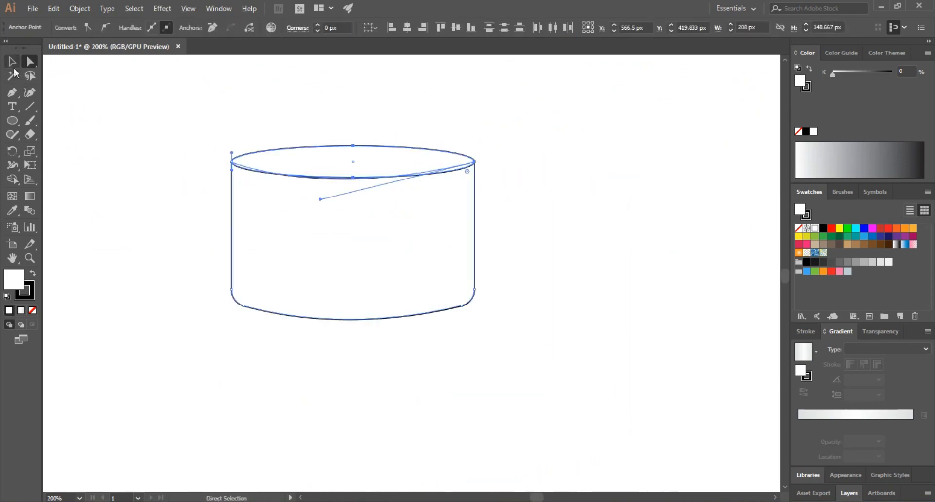
drag(475, 232, 430, 233)
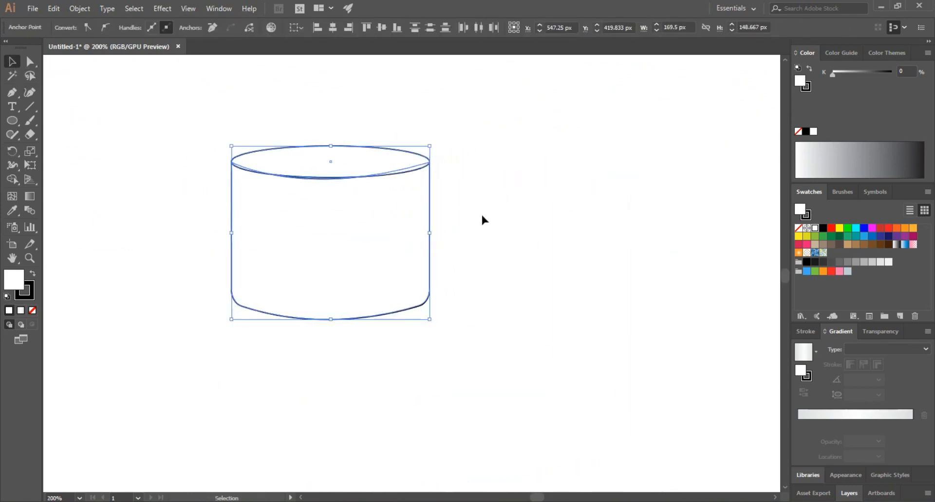
click(481, 212)
Flatten the body's upper curve by raising its direction handle so it follows the ellipse's lower arc
click(298, 155)
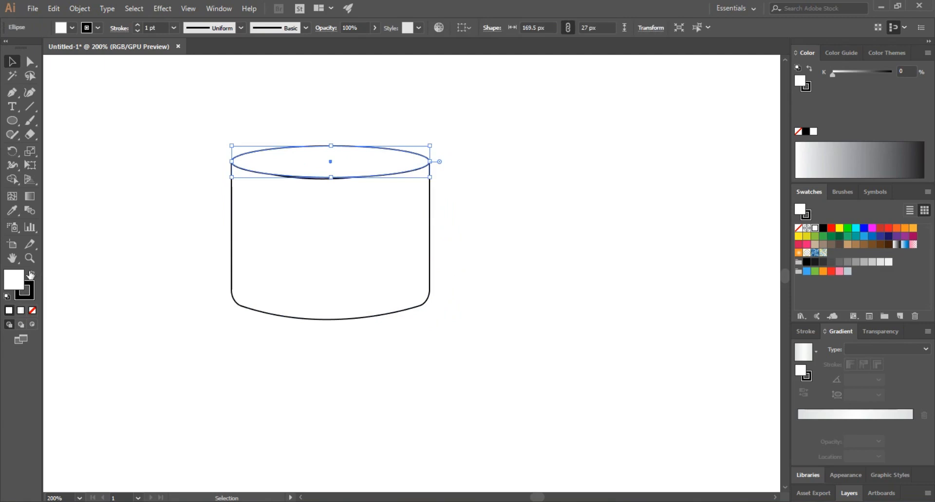
click(180, 197)
scroll(302, 196, up, 5)
click(372, 94)
key(space)
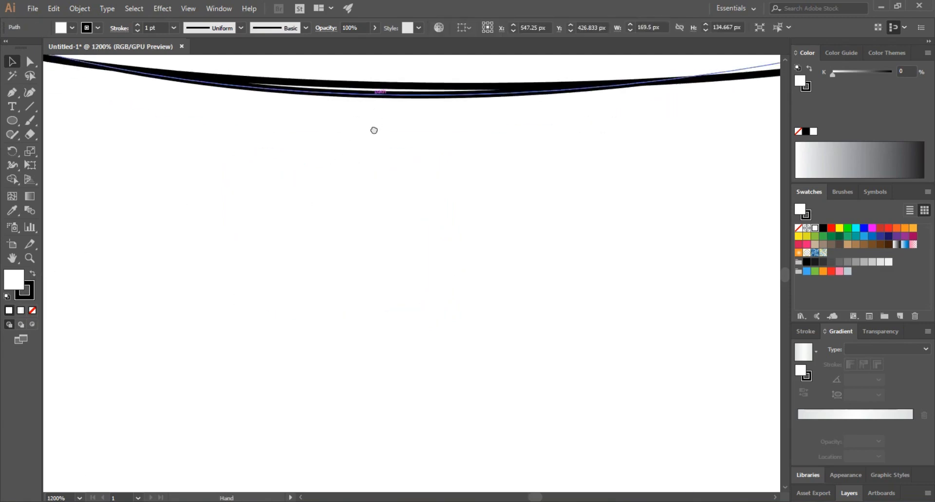
drag(374, 131, 342, 298)
scroll(342, 298, down, 2)
key(a)
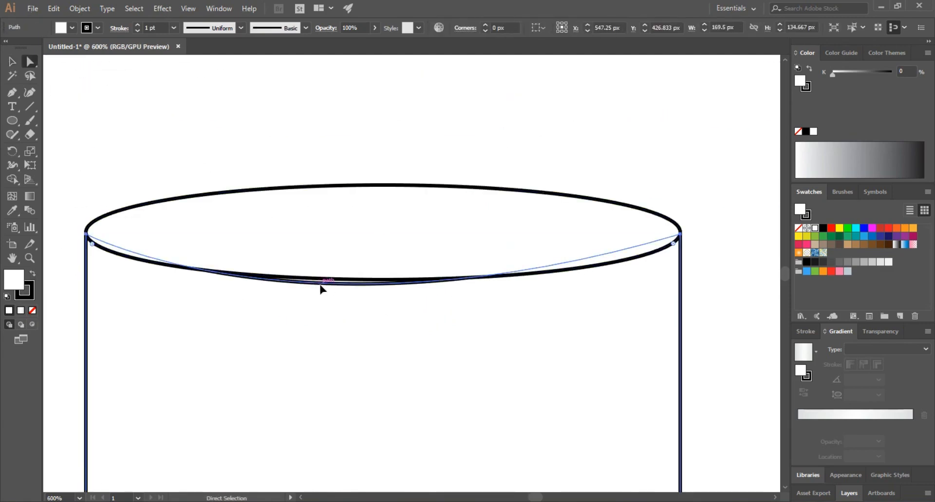
click(87, 237)
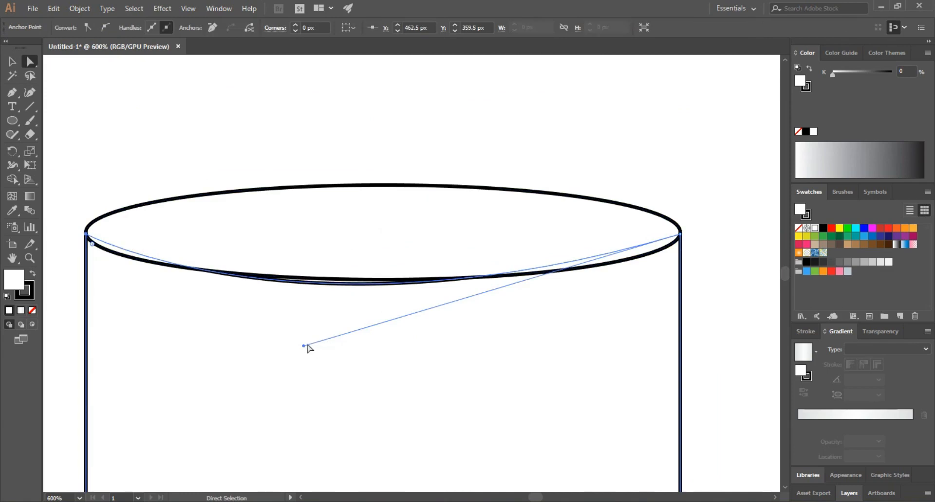
drag(303, 346, 303, 340)
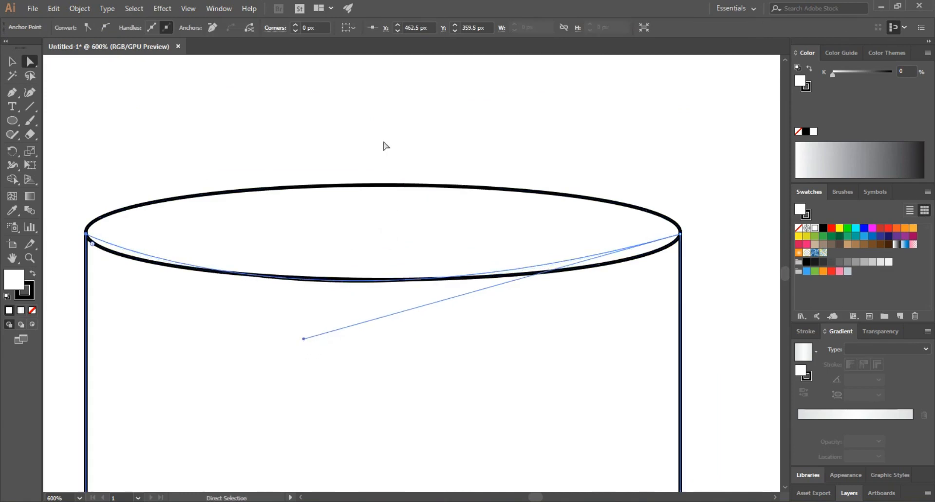
click(385, 146)
Fill the top ellipse with a light grey of about 26% black
key(v)
scroll(424, 161, down, 1)
click(427, 205)
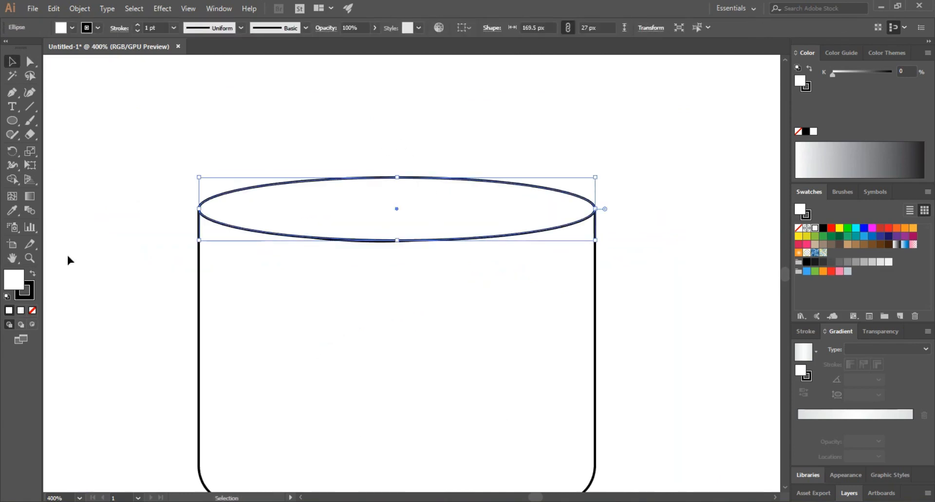
click(860, 154)
click(848, 75)
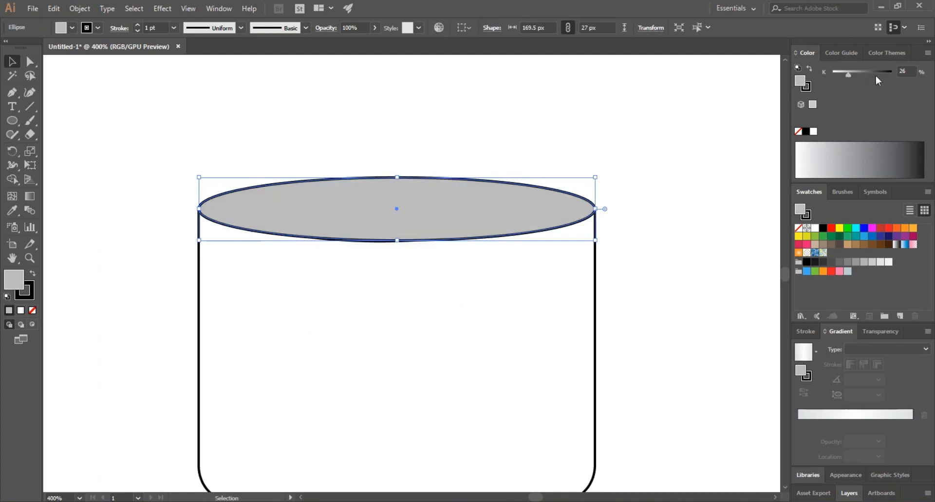
drag(848, 75, 846, 75)
click(666, 176)
Fill the body shape with a linear grey-white-grey gradient
click(349, 299)
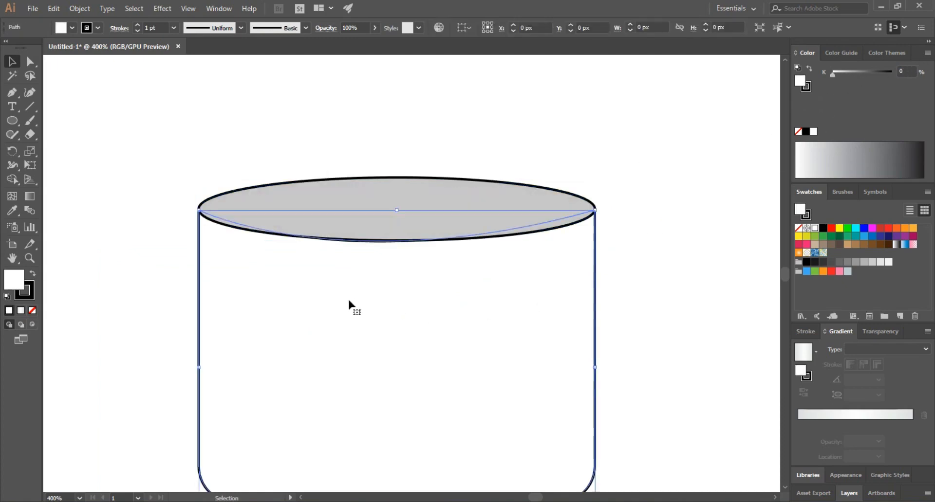
key(space)
drag(108, 248, 109, 166)
click(21, 323)
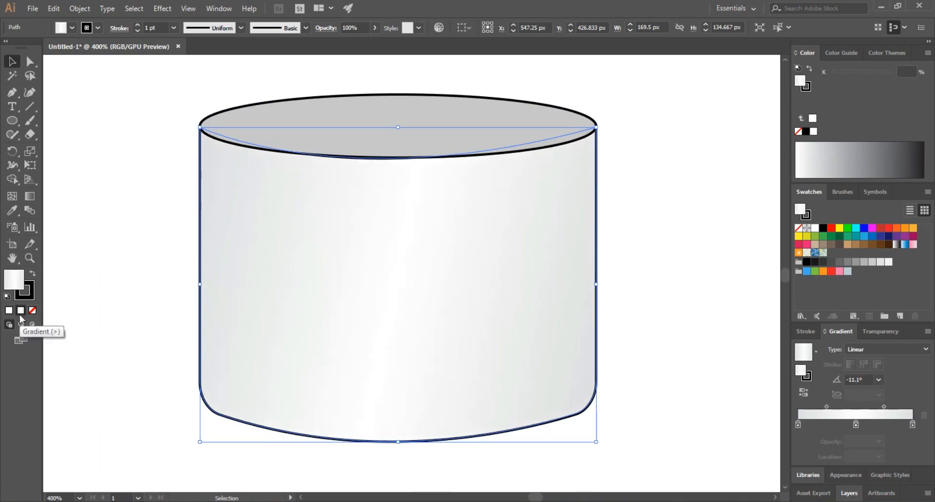
Set the body gradient's stops to 10% black at the start, white near the middle and 25% black at the end
click(855, 425)
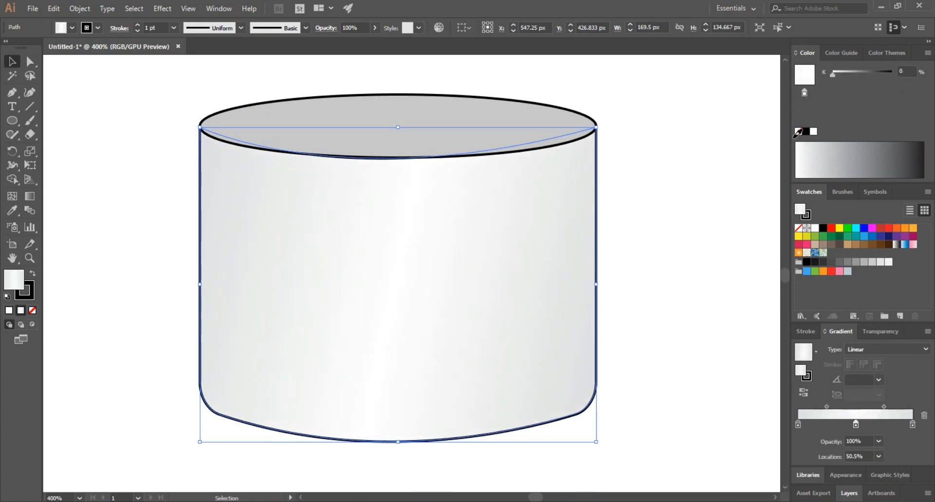
drag(799, 435, 802, 452)
drag(856, 426, 847, 428)
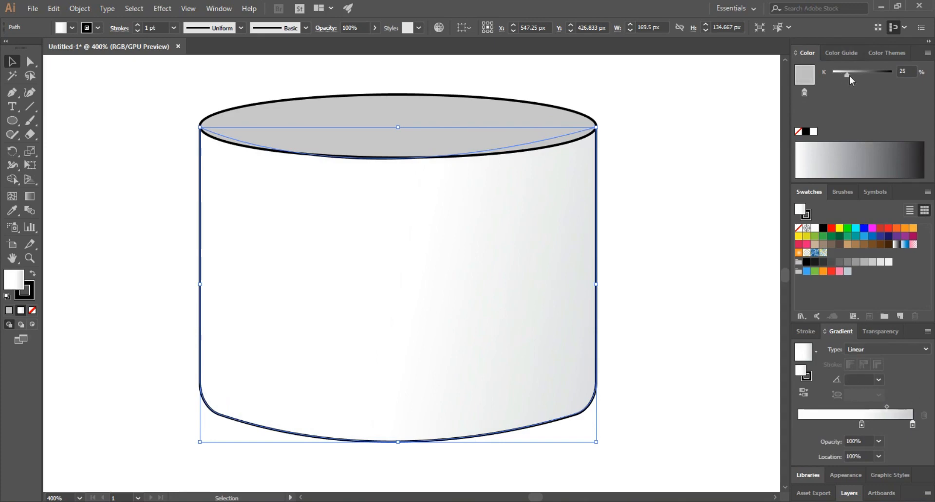
drag(832, 75, 837, 76)
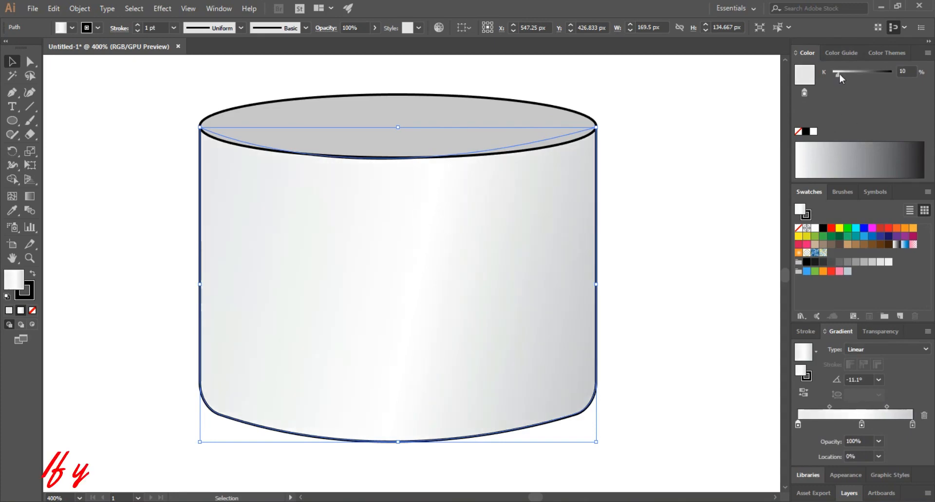
Redirect the body's gradient horizontally at 180° so the white highlight falls somewhat left of the body's centre
key(g)
drag(367, 216, 388, 303)
drag(318, 281, 628, 319)
drag(420, 308, 389, 309)
mouse_move(417, 310)
mouse_down()
mouse_move(414, 289)
mouse_move(336, 286)
mouse_up()
mouse_move(219, 268)
mouse_down()
mouse_move(424, 281)
mouse_move(317, 290)
mouse_up()
key(v)
scroll(222, 242, down, 2)
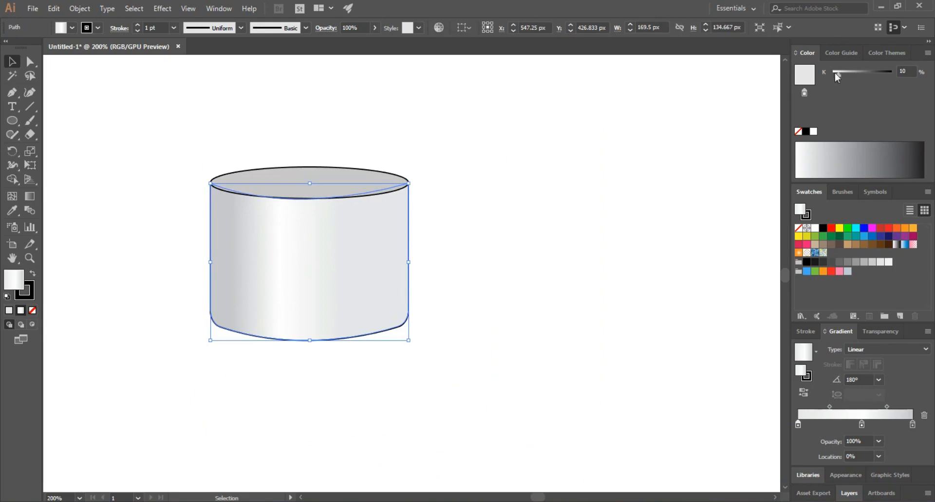
Lighten the body gradient's grey shading, setting its end stop to 13% black
drag(835, 74, 840, 74)
click(525, 238)
key(space)
drag(511, 244, 764, 258)
key(space)
drag(707, 220, 662, 242)
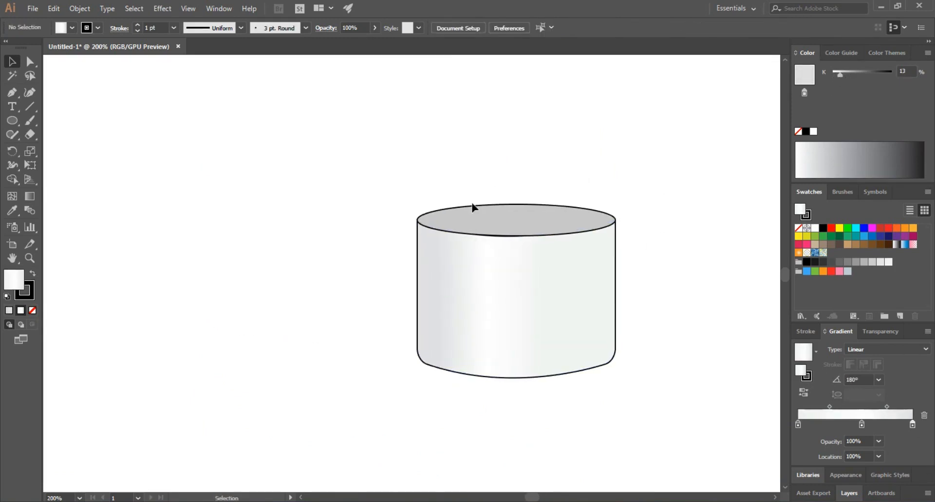
Set the top ellipse's fill to 10% black
click(473, 207)
drag(840, 73, 837, 74)
click(684, 266)
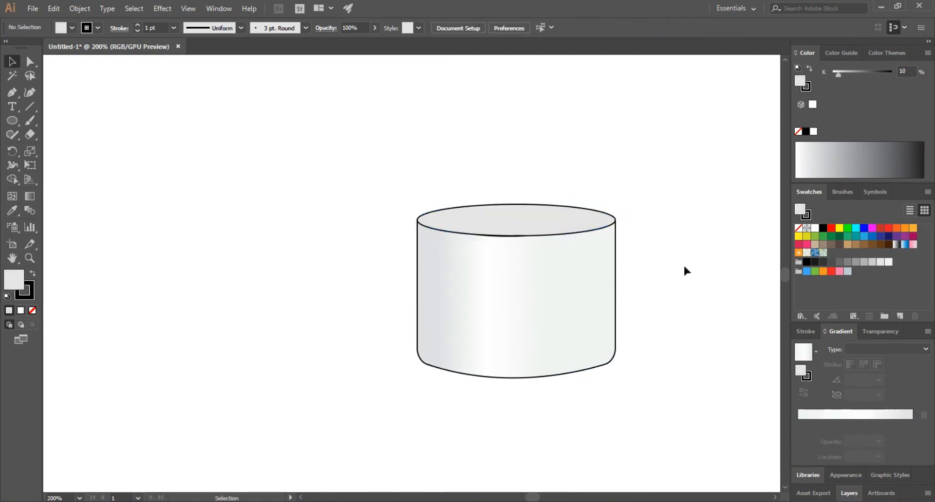
Thin the outlines of the body and the top ellipse to a 0.3 pt stroke
click(608, 265)
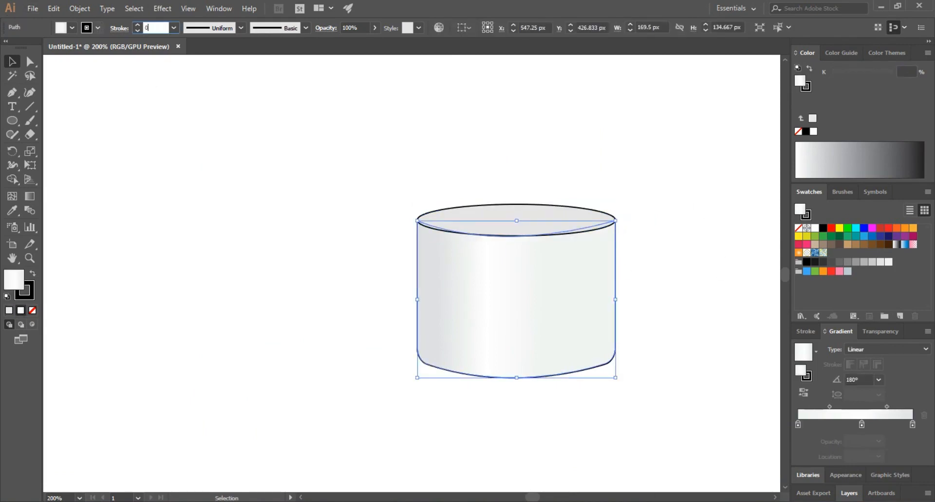
key(Return)
click(495, 209)
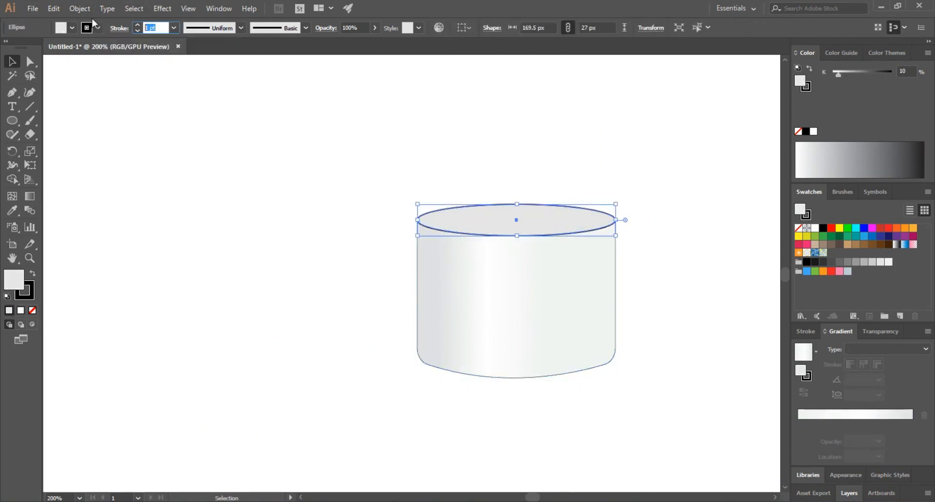
text(0.3)
key(Return)
click(305, 245)
Draw a shallow downward-bowing curve about 138 px wide across the lower part of the container body with the Pen tool
scroll(664, 329, up, 2)
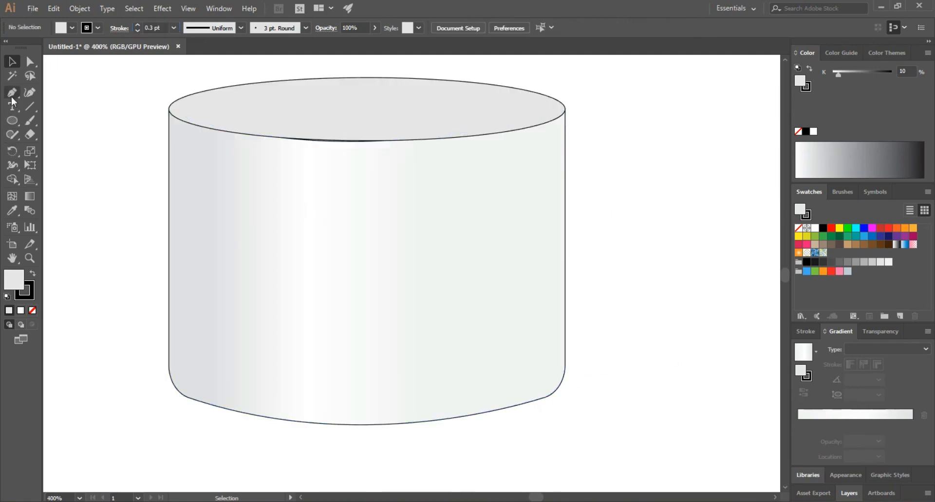
click(203, 364)
drag(525, 364, 695, 307)
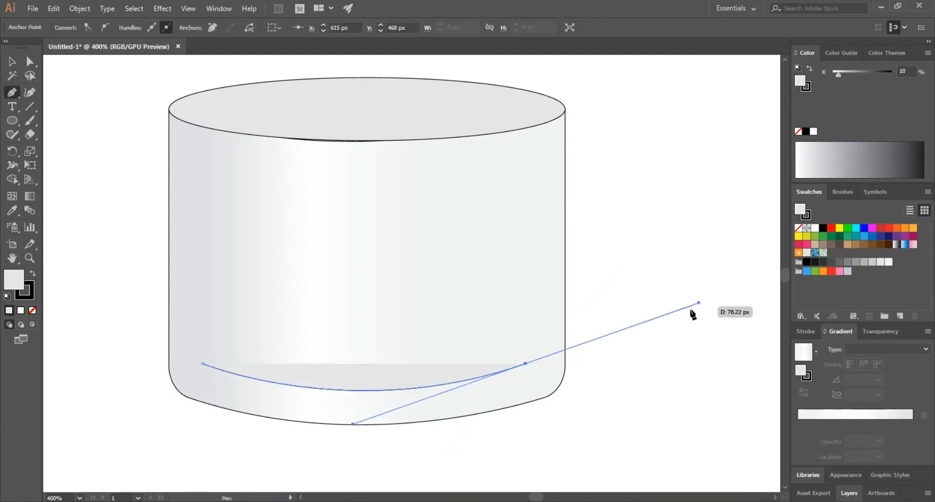
key(v)
Remove the lower curve's fill and give it a 5 pt stroke with round caps
click(294, 386)
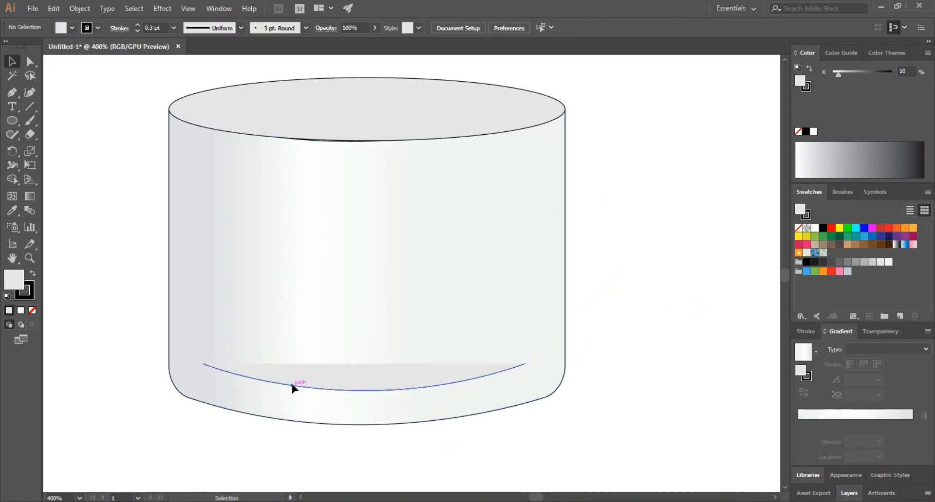
click(61, 28)
click(8, 46)
click(139, 26)
click(139, 26)
click(139, 25)
click(139, 25)
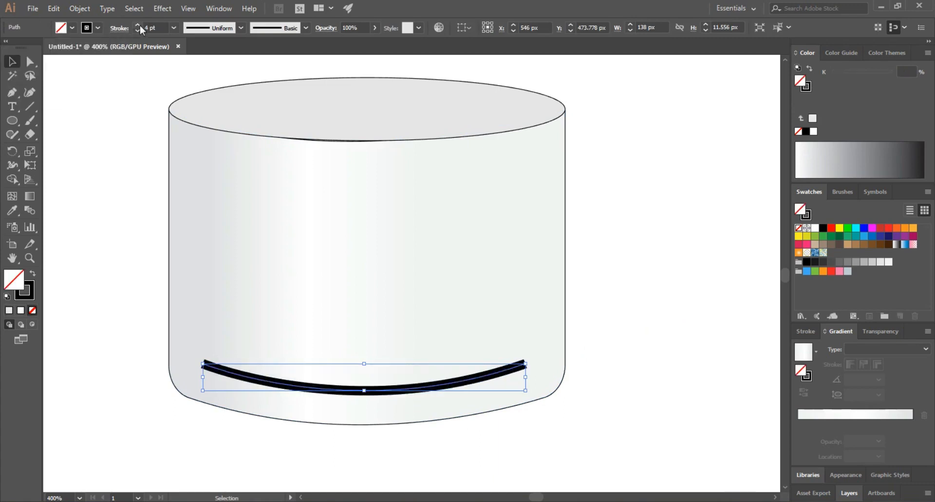
click(139, 26)
click(120, 29)
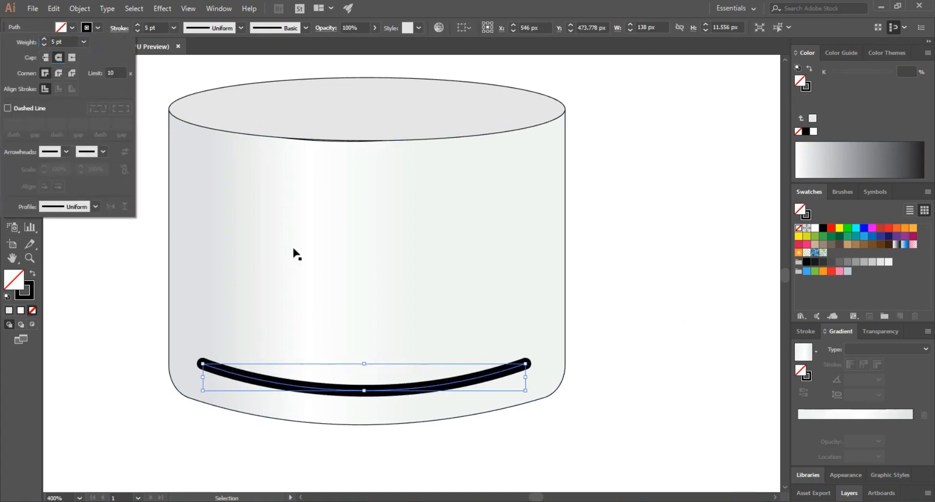
Thicken the curve's stroke to 9 pt
click(138, 25)
click(138, 26)
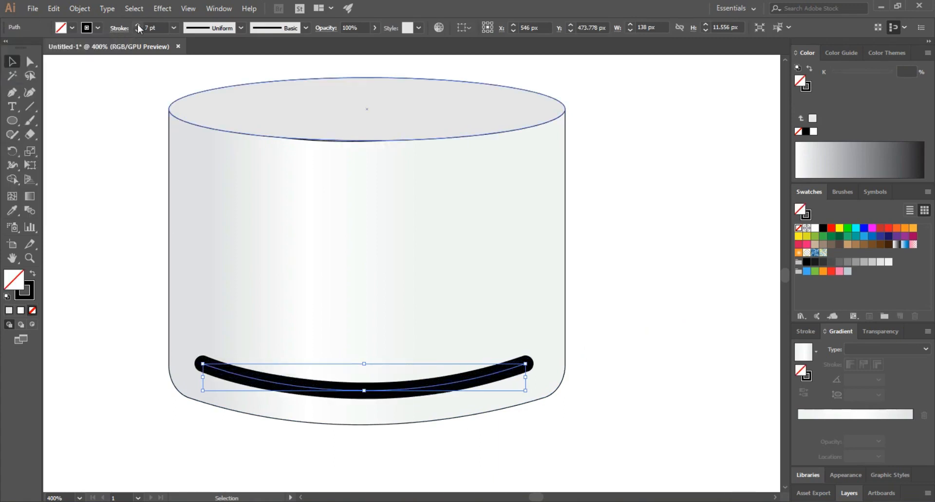
click(139, 25)
click(138, 25)
click(110, 151)
scroll(318, 226, down, 1)
scroll(318, 227, down, 2)
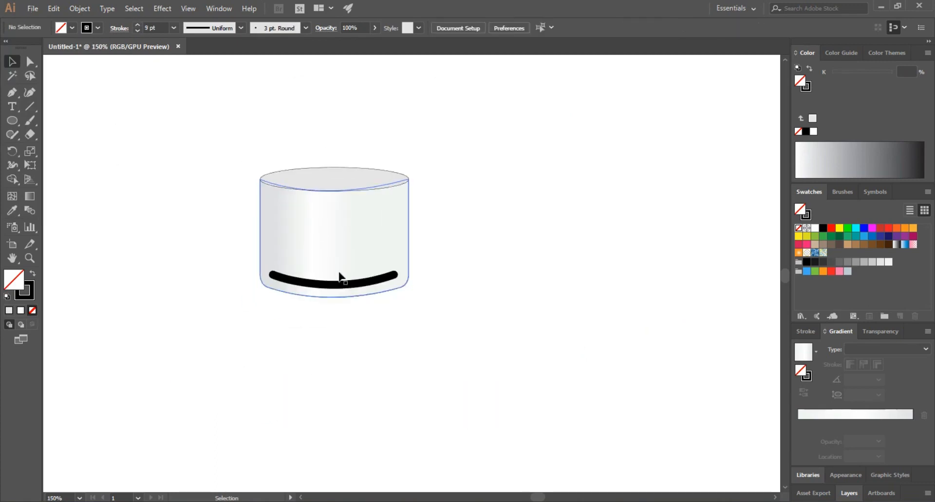
drag(339, 284, 342, 283)
click(335, 304)
click(359, 280)
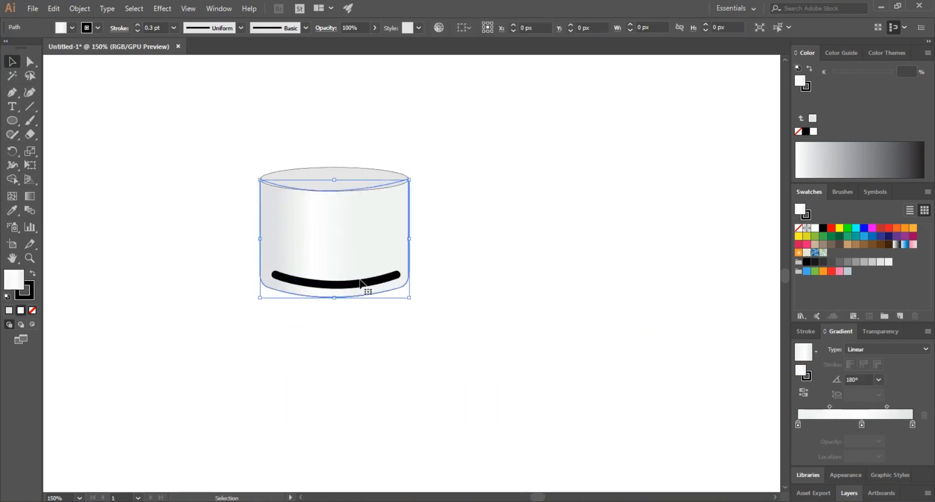
key(ctrl+z)
click(479, 294)
Draw an upright ellipse about 109 × 191 px in the empty area beside the container and convert its top anchor to a corner point
drag(197, 172, 430, 260)
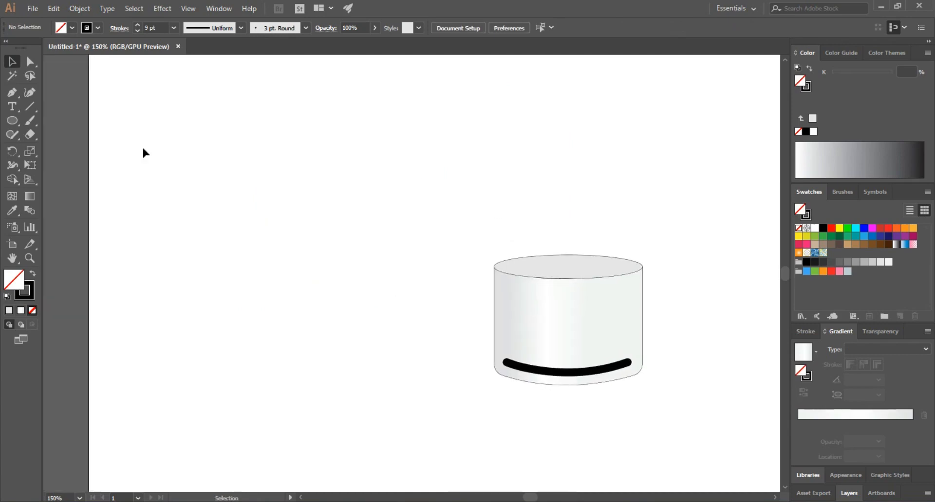
mouse_move(197, 127)
mouse_down()
mouse_move(305, 319)
mouse_move(293, 294)
mouse_up()
click(17, 101)
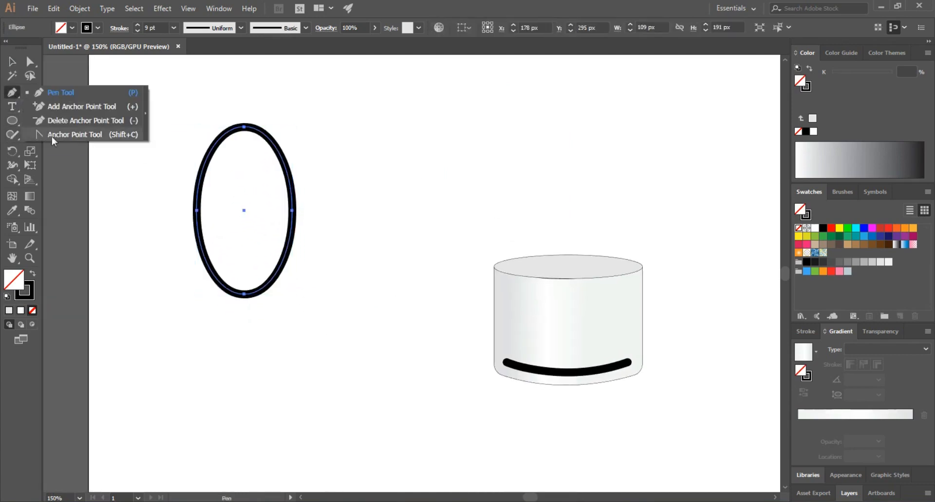
click(58, 135)
click(245, 127)
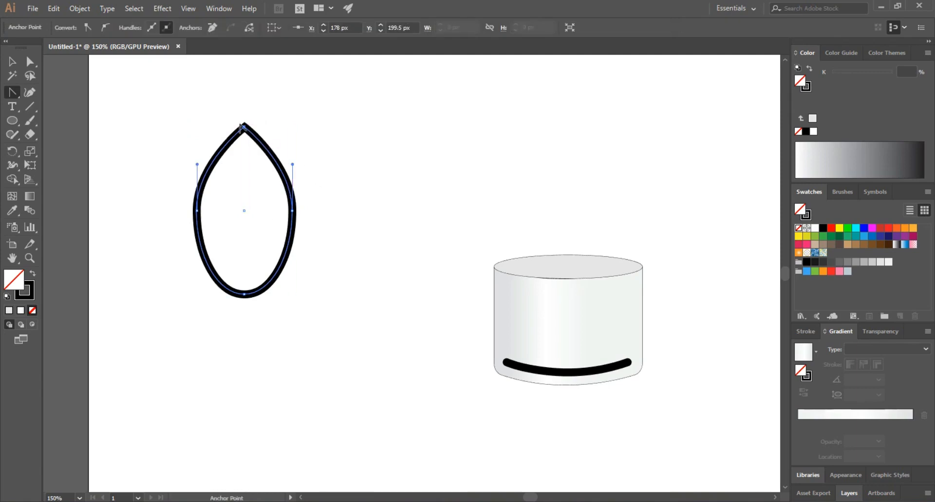
Raise the ellipse's pointed tip slightly and tilt the handles of both side anchors to taper the shape into a teardrop
key(a)
drag(244, 127, 244, 116)
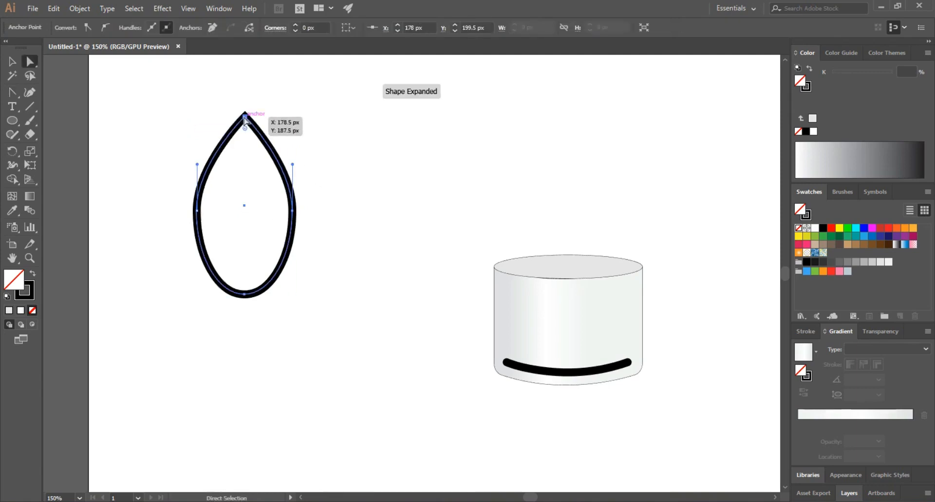
click(293, 212)
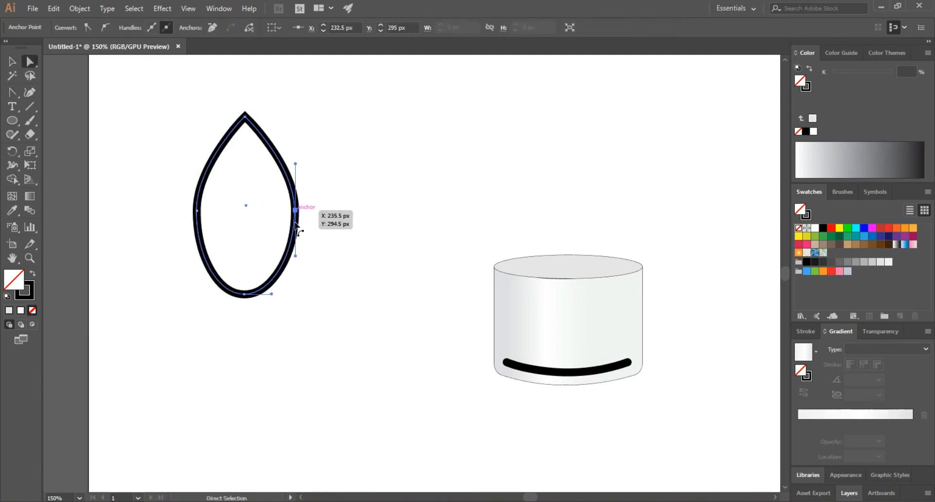
drag(293, 257, 299, 257)
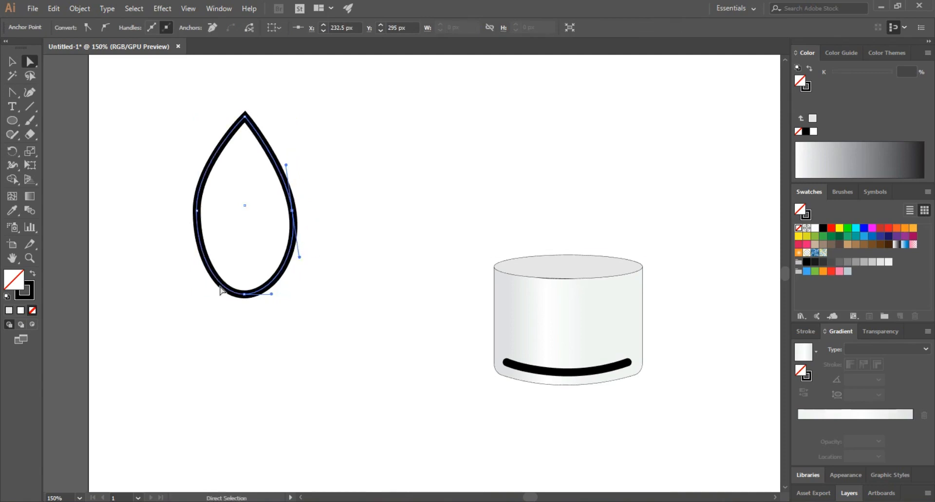
click(197, 211)
key(v)
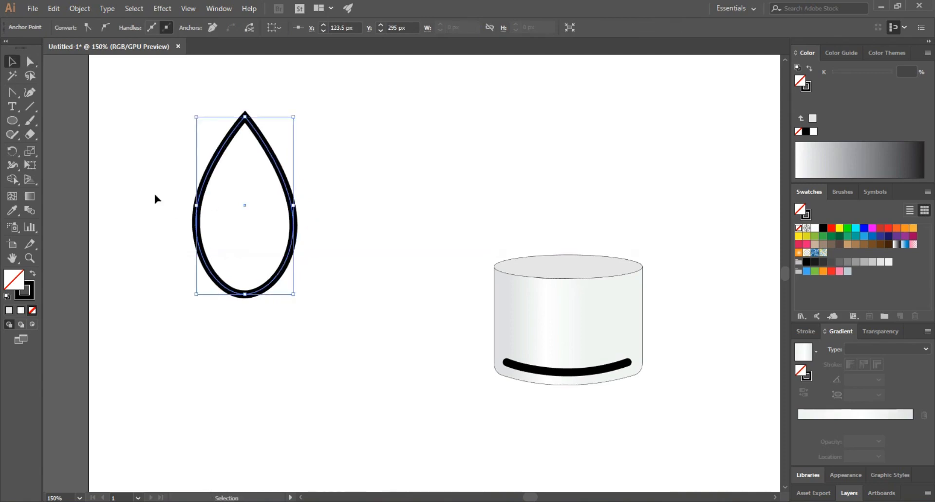
click(155, 199)
Raise the teardrop's tip a little more and slightly round its sharp corner
click(247, 121)
key(a)
drag(245, 117, 245, 112)
click(229, 123)
scroll(238, 97, up, 3)
click(248, 127)
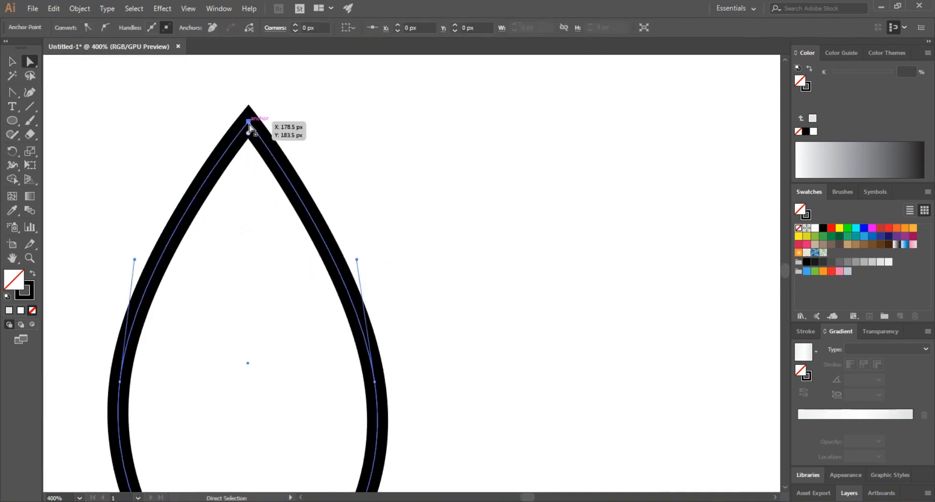
click(445, 172)
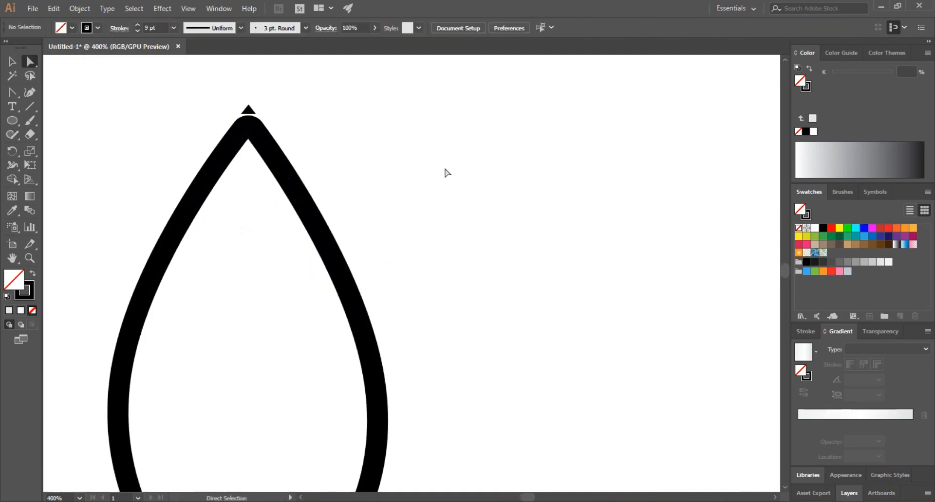
Swap the teardrop's fill and stroke to make it solid black, and rotate it about 45° counter-clockwise
scroll(446, 173, down, 3)
click(400, 192)
key(v)
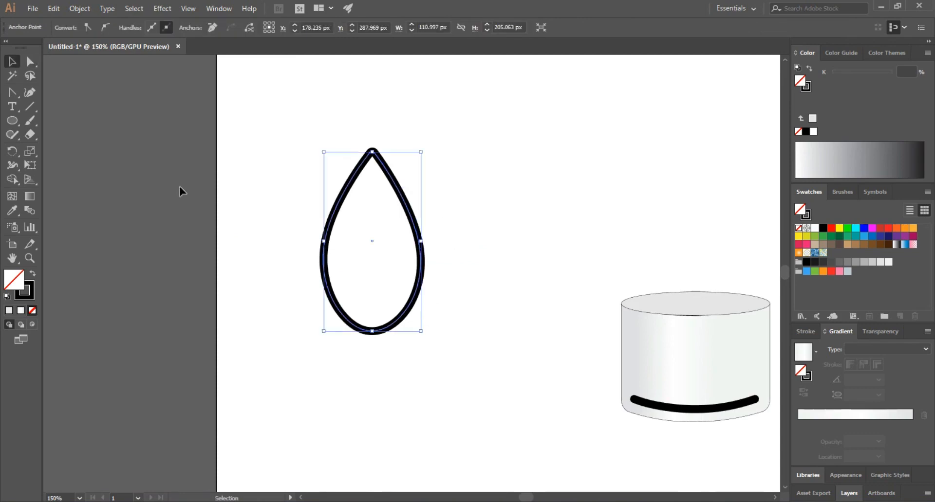
click(33, 274)
click(376, 278)
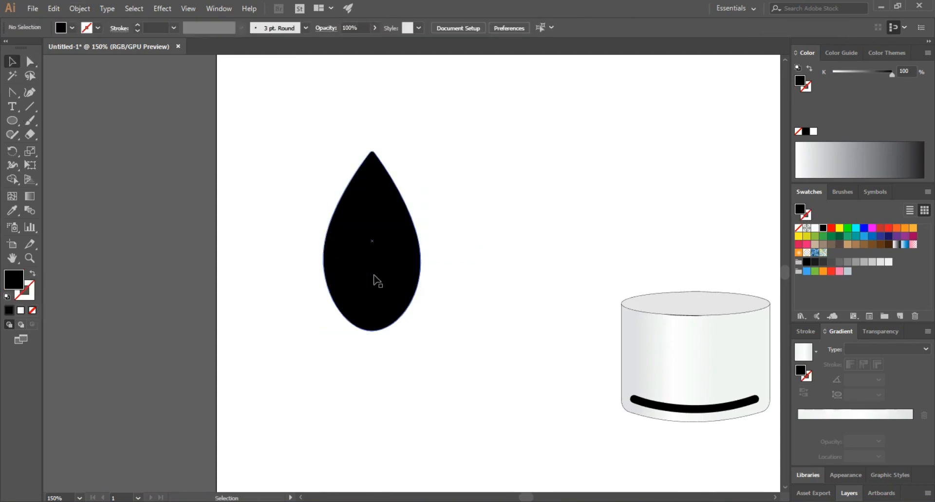
drag(372, 331, 504, 291)
key(a)
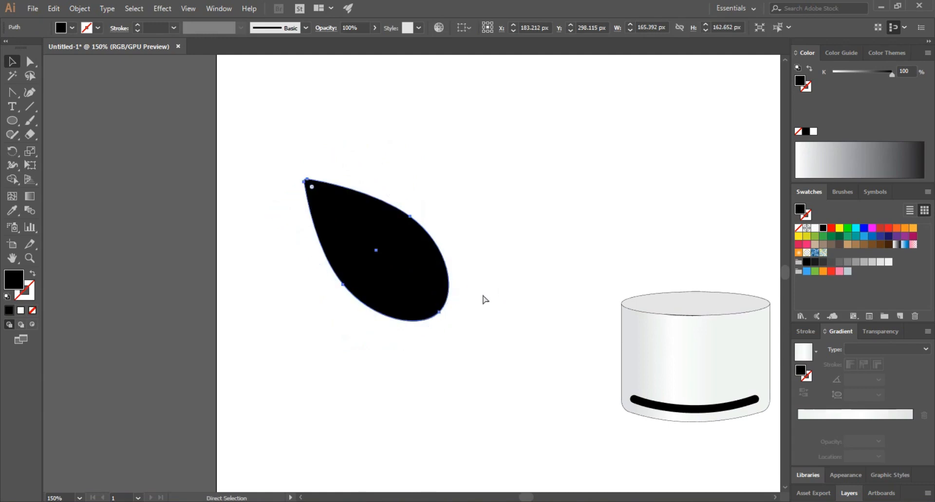
key(v)
drag(478, 275, 331, 342)
key(ctrl+z)
click(443, 349)
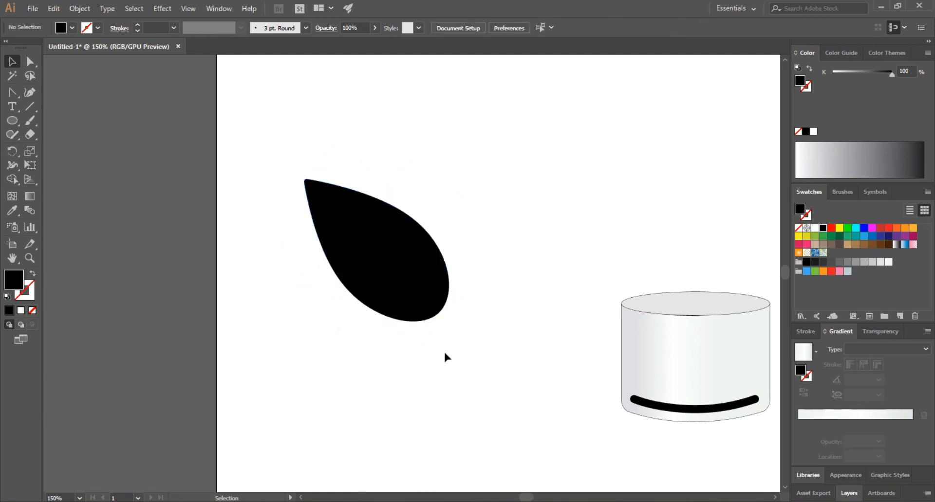
Duplicate the black teardrop in place and rotate the copy about 90° to form an X with the original
click(393, 273)
key(ctrl+c)
key(ctrl+f)
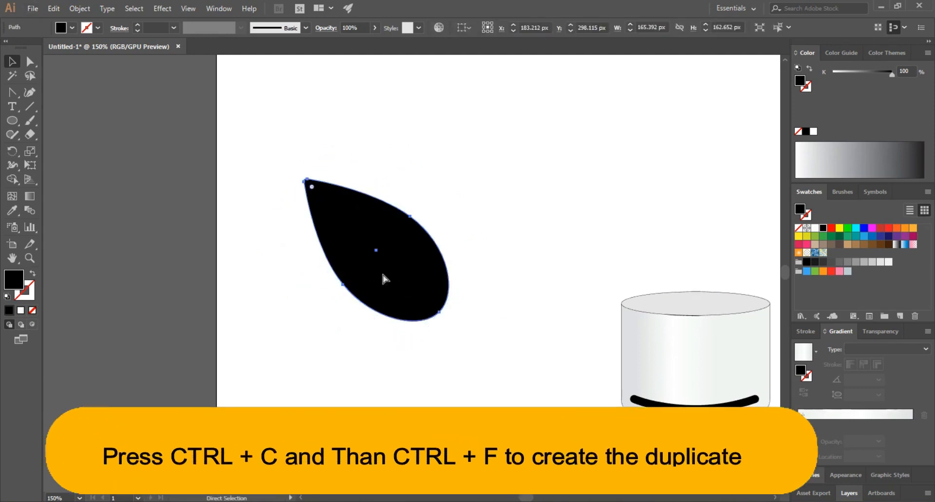
drag(476, 278, 318, 355)
click(432, 354)
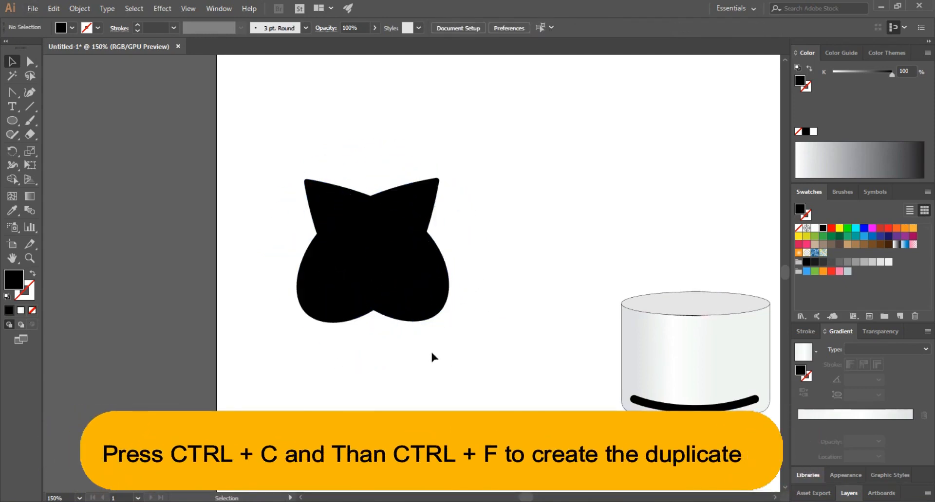
Enlarge both crossed teardrops together slightly
drag(478, 313, 288, 211)
drag(449, 323, 460, 334)
click(459, 393)
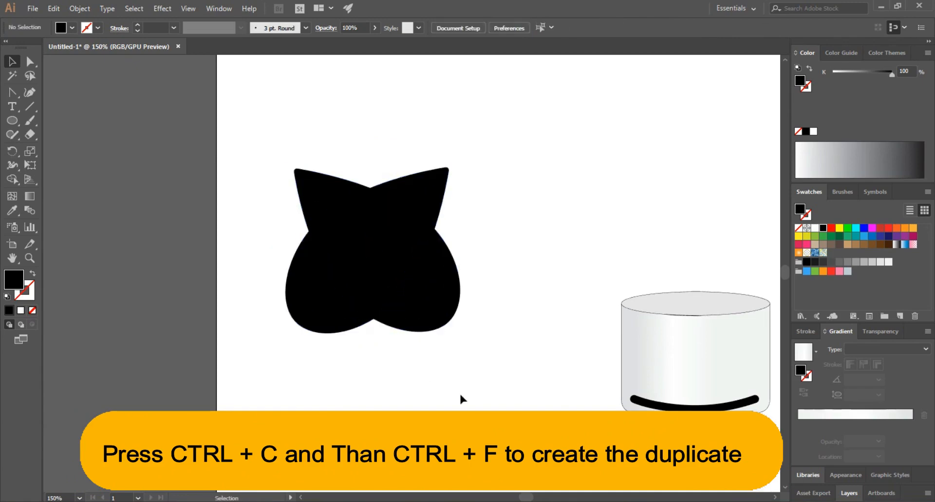
Extend the rounded end of the teardrop pointing to the upper right by moving its end anchor outward and adjusting the side handles
click(313, 299)
key(a)
drag(296, 323, 286, 332)
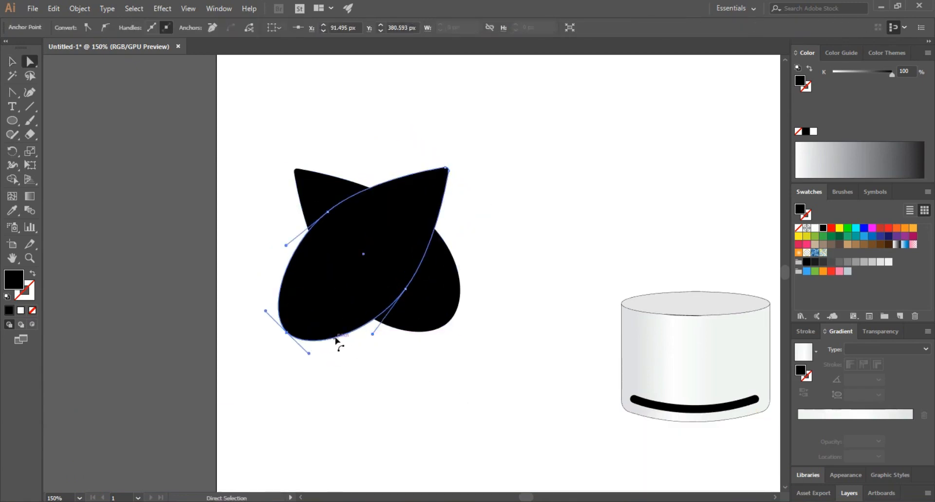
drag(373, 335, 376, 336)
drag(285, 245, 272, 254)
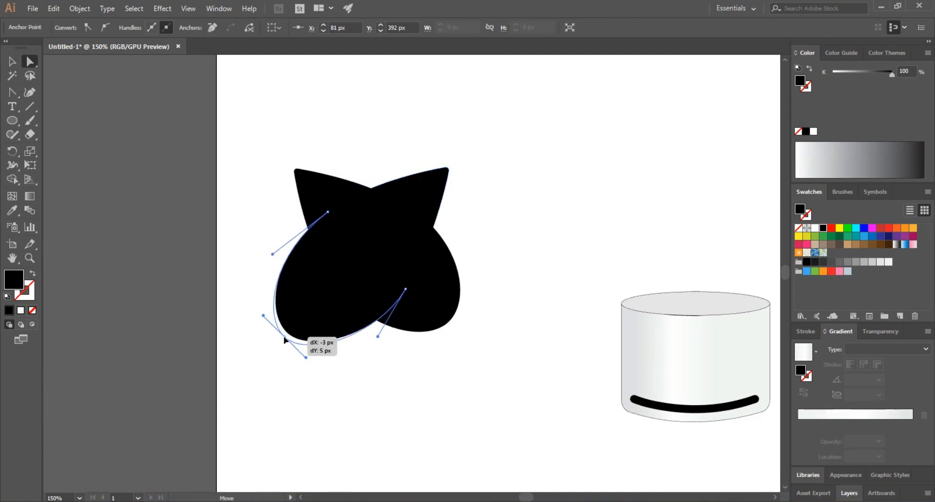
Replace the unedited crossing teardrop with a duplicate of the reshaped one, rotated about 90°
click(358, 380)
key(v)
click(350, 295)
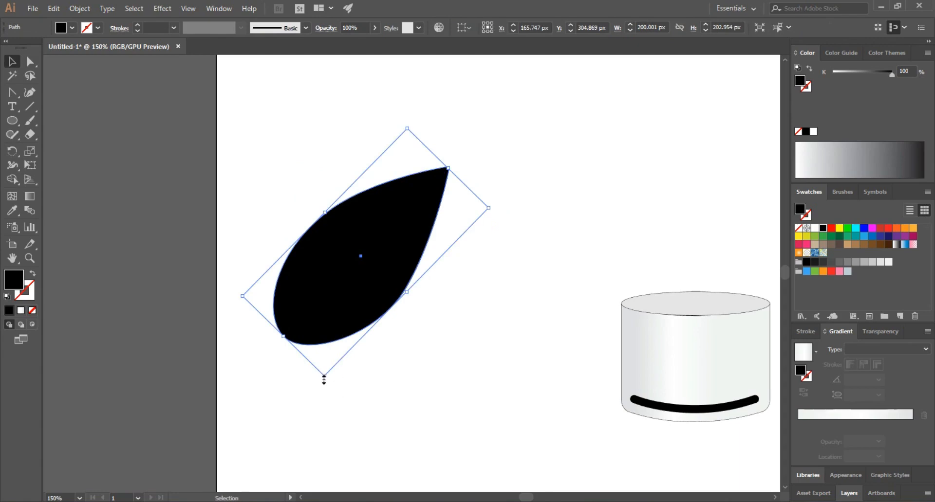
drag(324, 380, 492, 312)
click(464, 388)
Select both crossed teardrops and move them onto the container's body
scroll(478, 351, down, 1)
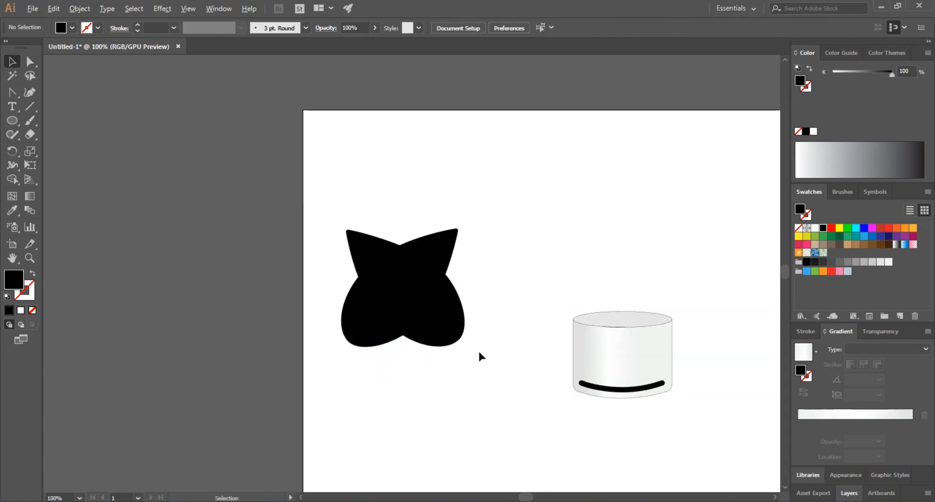
drag(478, 350, 450, 330)
drag(536, 310, 358, 280)
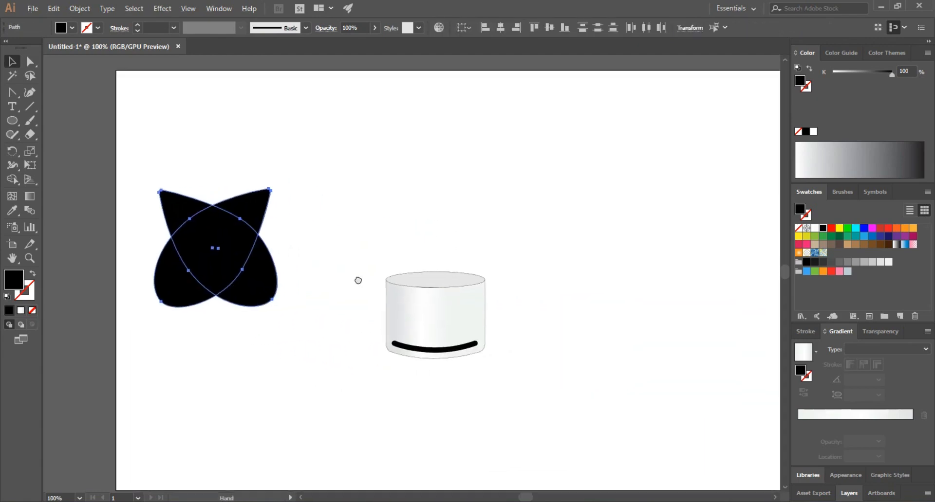
drag(216, 258, 417, 327)
Scale the crossed teardrops down to about 30 px wide and place them as an eye on the left half of the body
scroll(417, 324, up, 2)
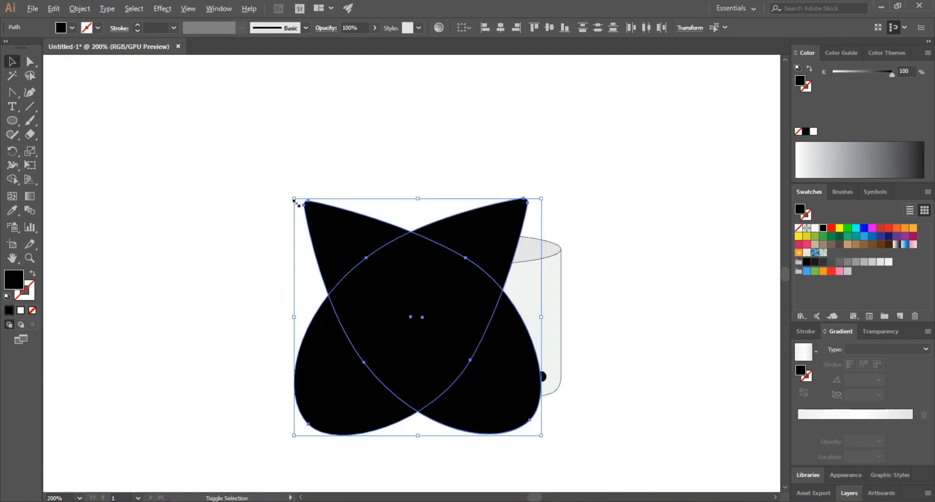
drag(296, 203, 379, 282)
drag(301, 267, 186, 231)
drag(264, 247, 283, 263)
click(169, 245)
Slim the teardrop pointing to the upper right by moving its side anchors inward, and push its rounded end slightly outward
scroll(327, 248, up, 4)
key(alt+space)
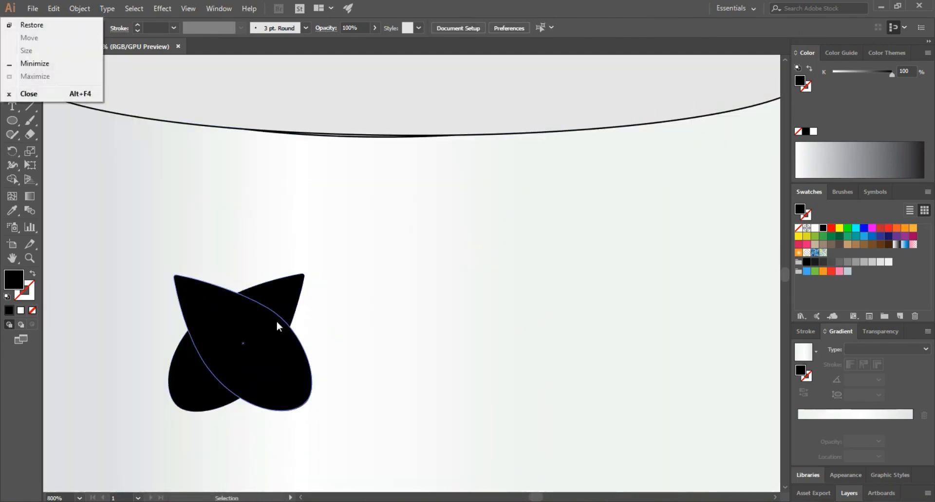
key(Escape)
click(275, 319)
scroll(302, 301, up, 1)
key(a)
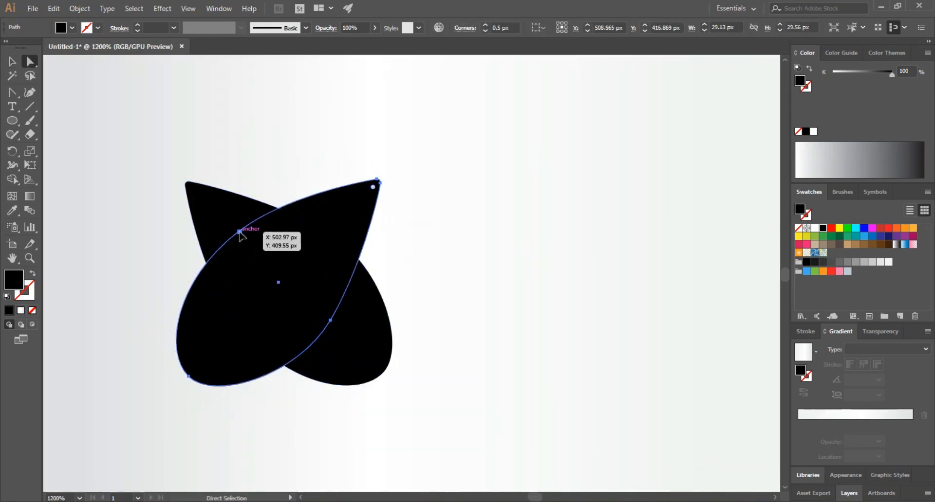
drag(239, 232, 243, 238)
click(331, 321)
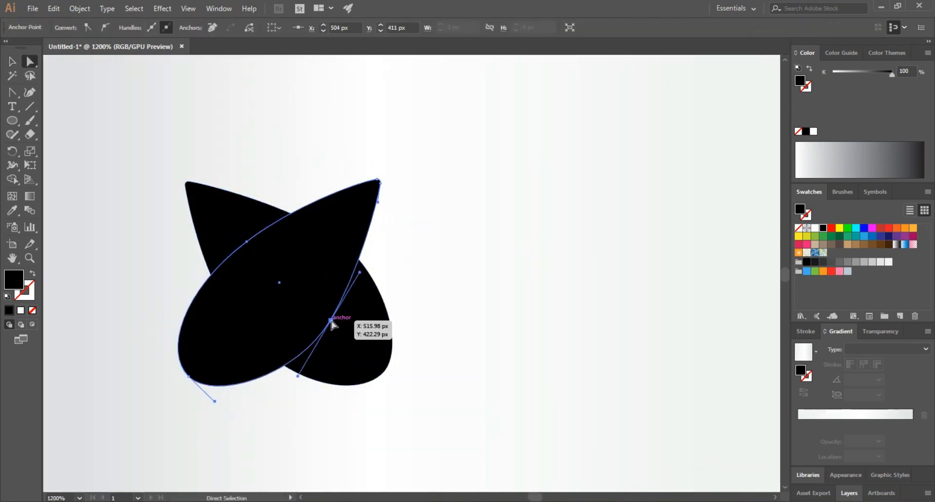
mouse_move(331, 321)
mouse_down()
mouse_move(344, 328)
mouse_move(324, 312)
mouse_up()
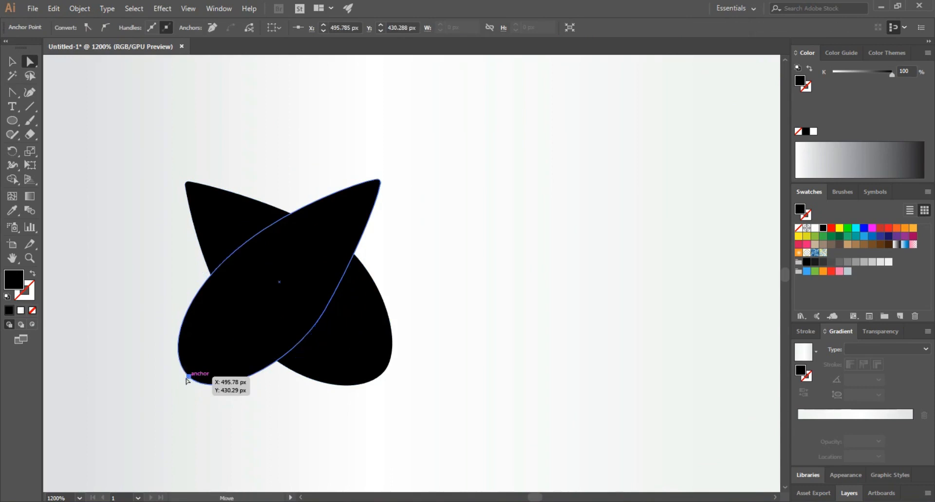
drag(186, 379, 182, 383)
key(v)
Slim the teardrop pointing to the upper left by moving its side anchors inward, and push its rounded end slightly outward
click(337, 353)
key(a)
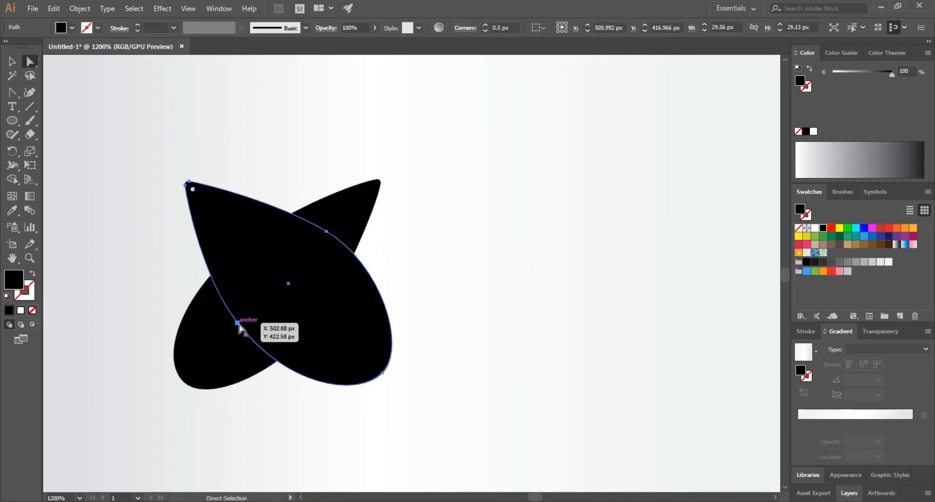
click(239, 329)
drag(328, 235, 327, 246)
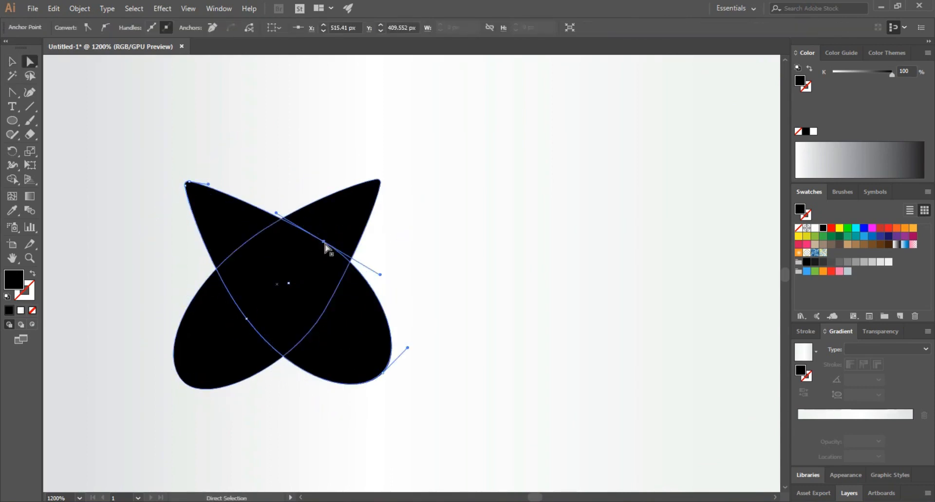
drag(383, 373, 388, 382)
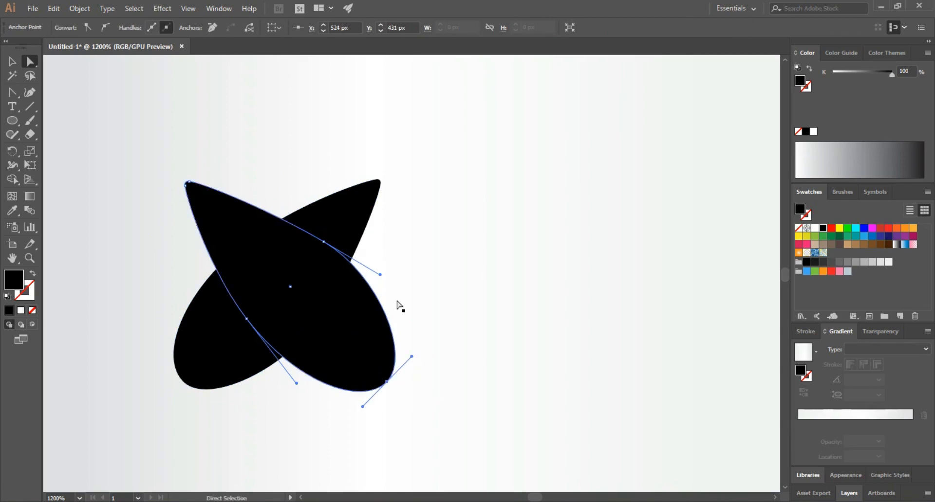
drag(382, 276, 388, 277)
key(v)
click(449, 278)
Select both teardrops of the eye and place a horizontally aligned duplicate on the right half of the body
key(ctrl+minus)
key(ctrl+minus)
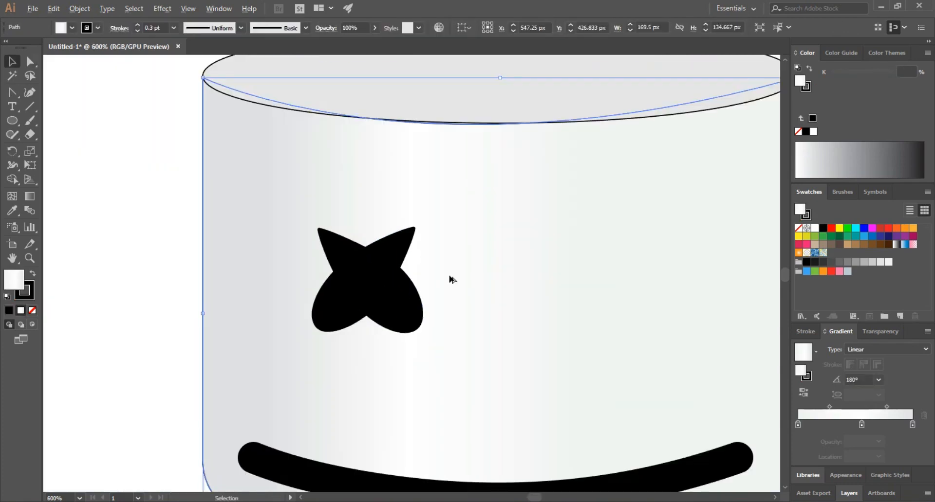
click(349, 287)
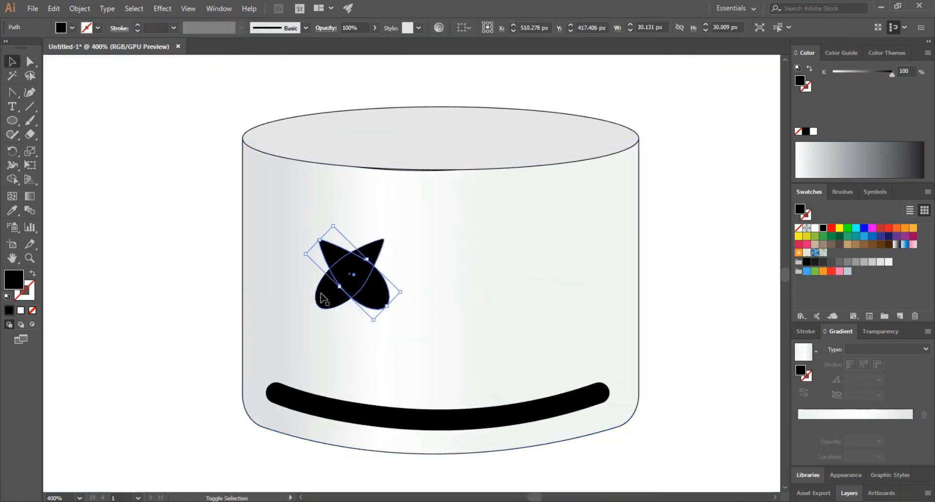
drag(348, 287, 452, 287)
Group both eyes and move them sideways to centre them on the container's body
click(375, 282)
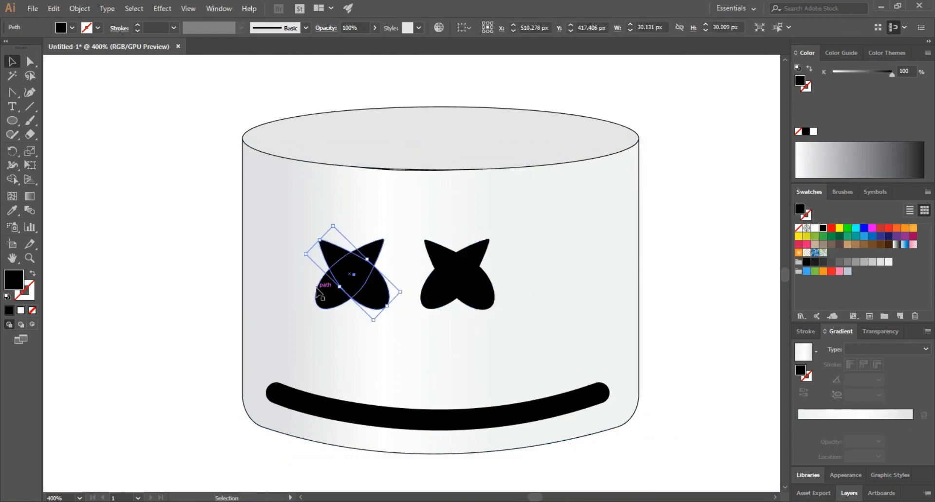
shift+click(450, 279)
key(ctrl+g)
drag(404, 282, 440, 282)
key(ctrl+shift+a)
Select the body and the top ellipse together and narrow both symmetrically to 157.5 px wide
click(566, 255)
click(535, 145)
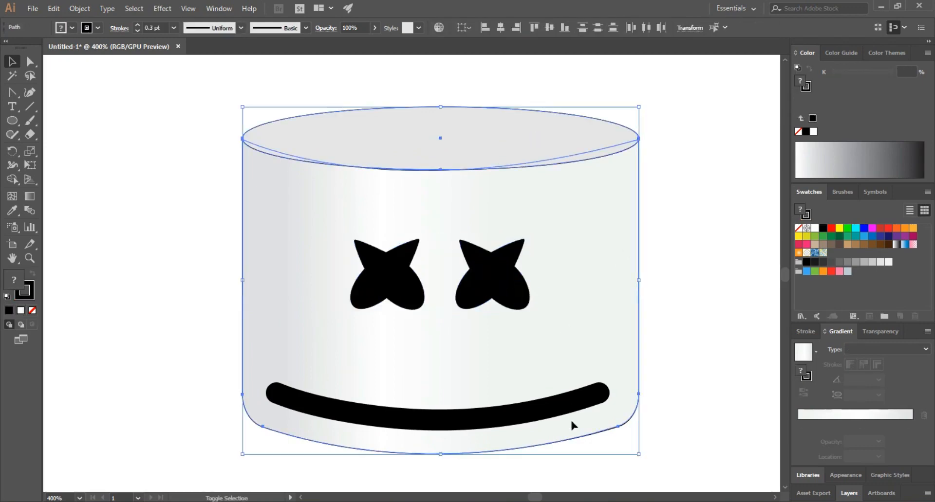
shift+click(629, 300)
drag(638, 281, 629, 280)
drag(626, 282, 625, 281)
click(635, 291)
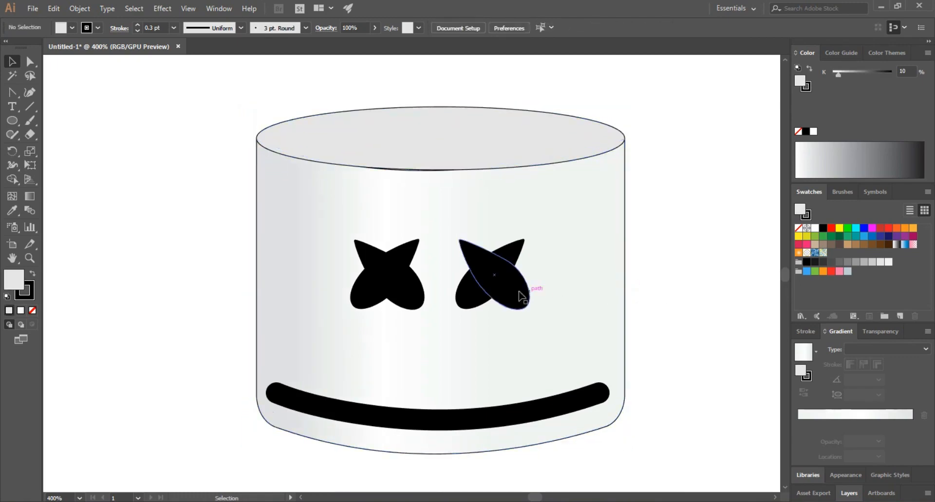
Enlarge the pair of eyes proportionally around their common centre
click(521, 294)
drag(529, 309, 563, 325)
click(672, 225)
scroll(667, 227, down, 2)
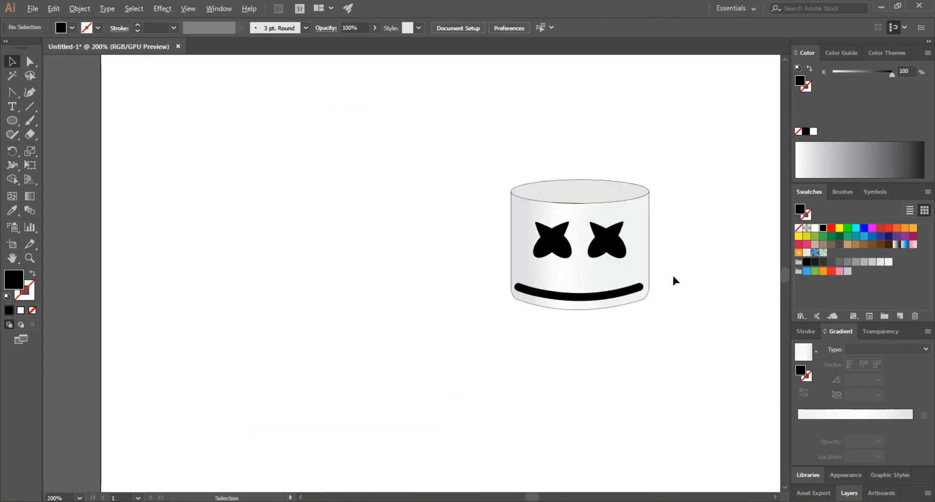
scroll(495, 292, up, 1)
Narrow the curved mouth symmetrically to 134 px wide
click(593, 292)
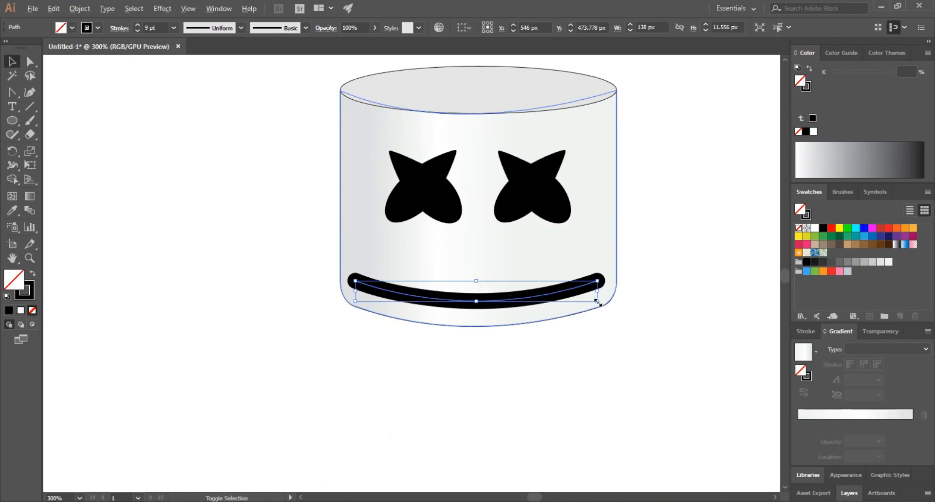
drag(598, 302, 594, 301)
click(617, 331)
Nudge the mouth upward by a few pixels on the container's body
click(513, 298)
click(516, 299)
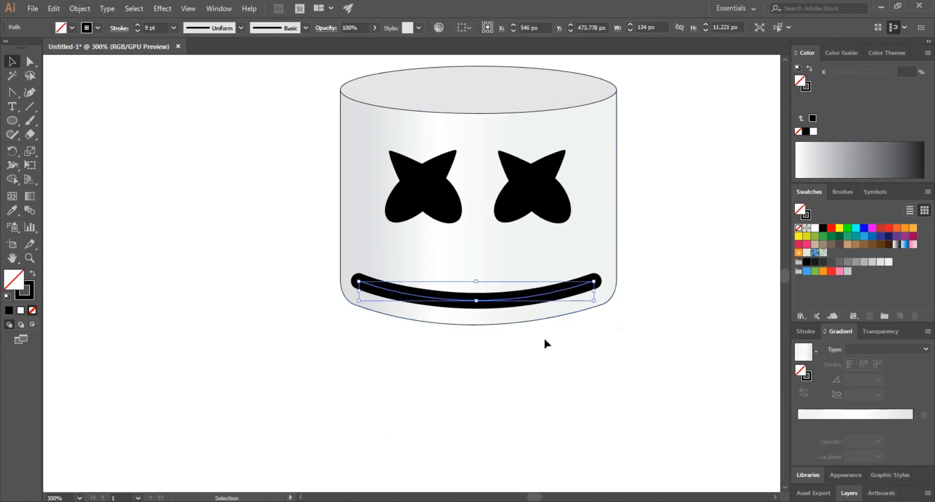
click(346, 134)
click(315, 169)
scroll(340, 83, up, 4)
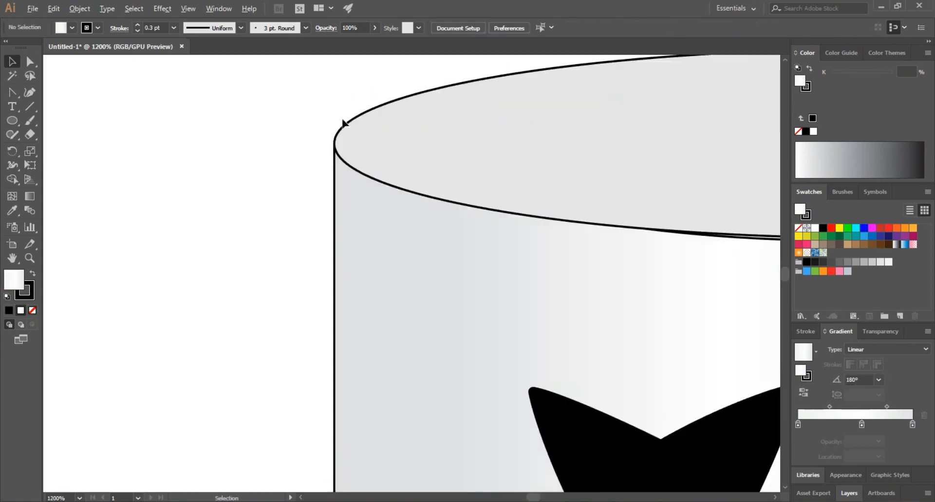
scroll(344, 123, down, 3)
scroll(439, 268, down, 2)
click(504, 322)
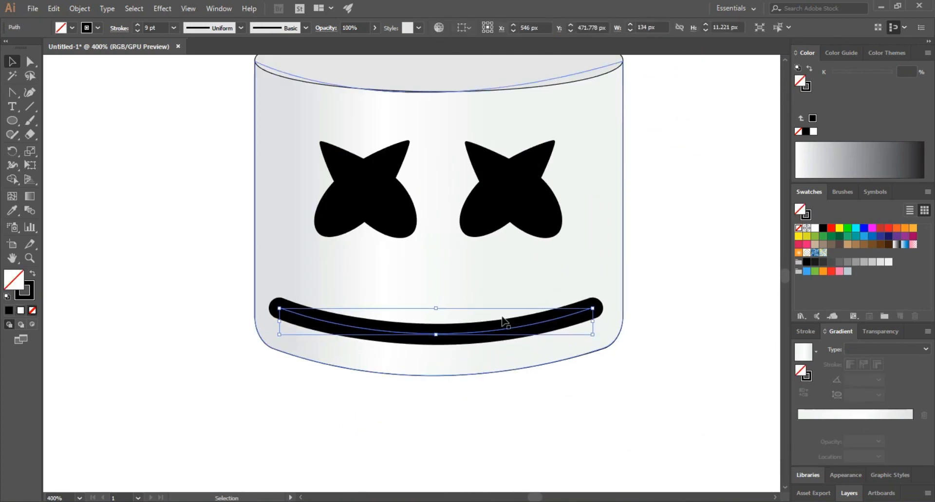
click(684, 172)
scroll(684, 173, down, 3)
scroll(544, 219, up, 3)
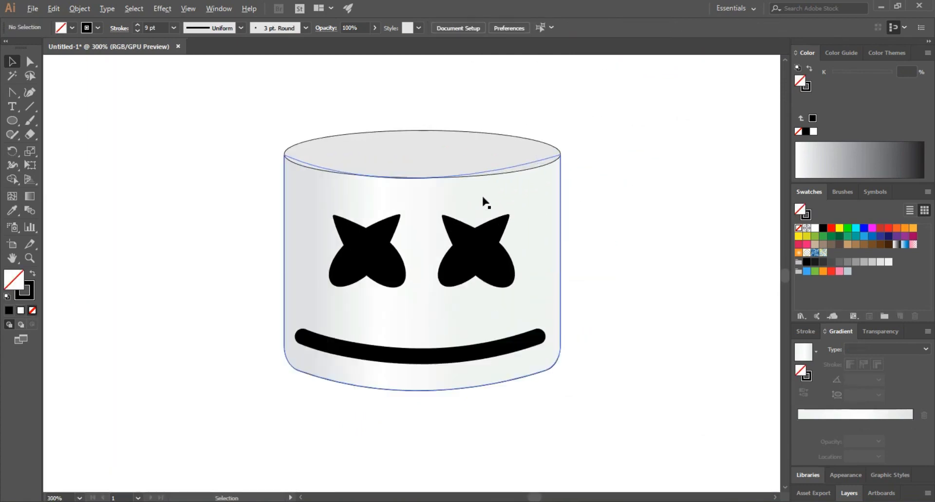
Redraw the body's gradient diagonally at 159.6° and lighten its grey end stop to 6% black
click(486, 202)
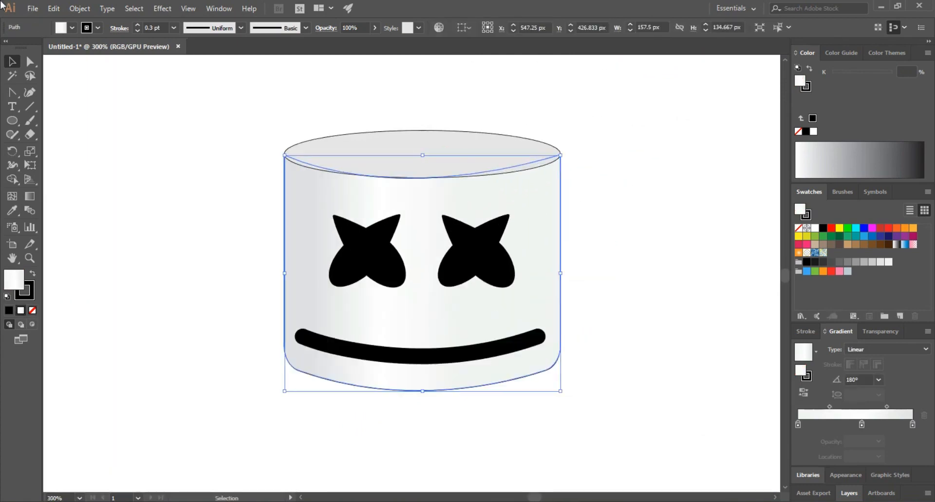
click(797, 424)
key(g)
drag(422, 261, 656, 333)
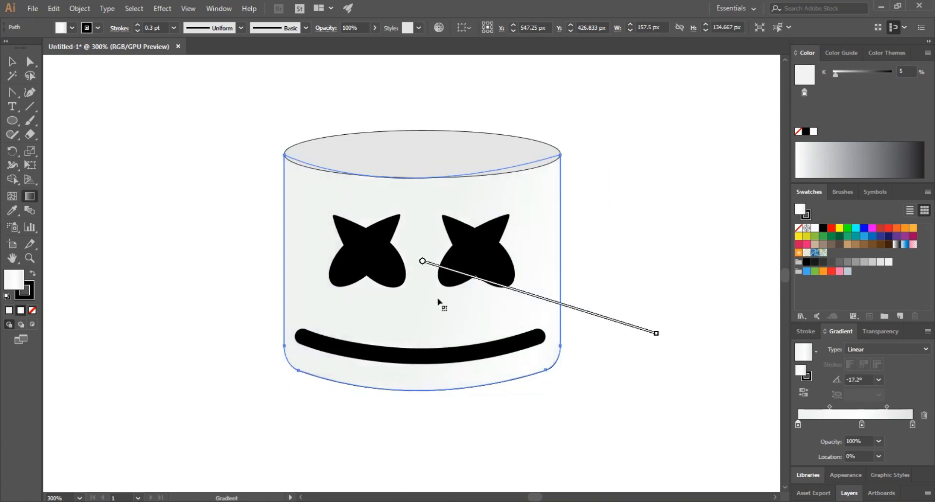
drag(450, 270, 318, 222)
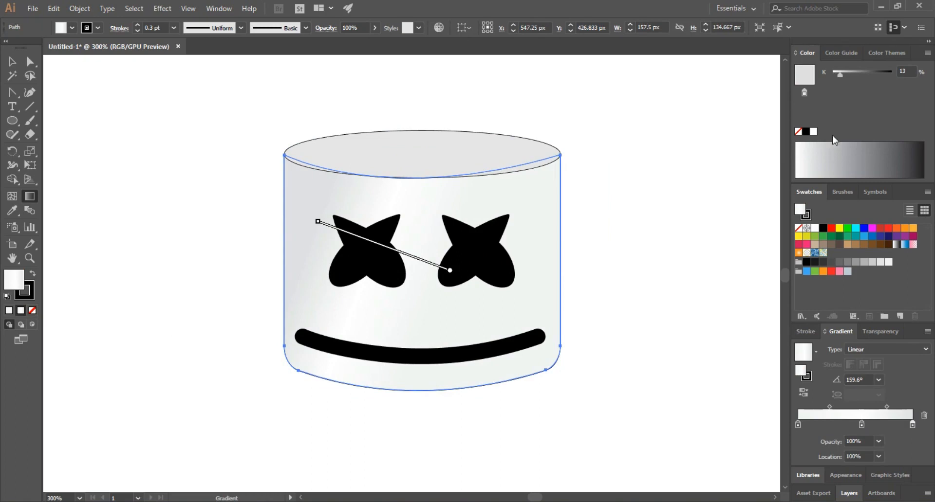
drag(840, 74, 837, 73)
key(v)
click(596, 276)
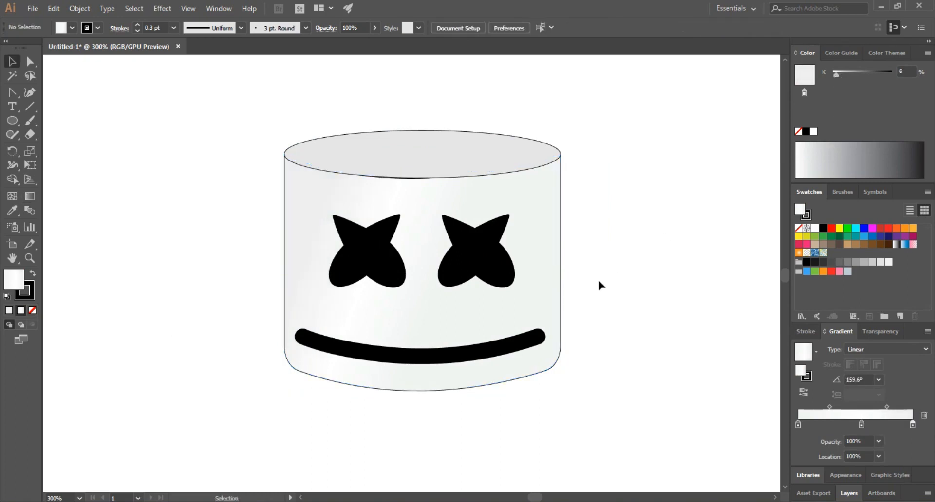
Rework the body's gradient into two stops, one white and one 19% black
click(560, 288)
drag(861, 426, 820, 429)
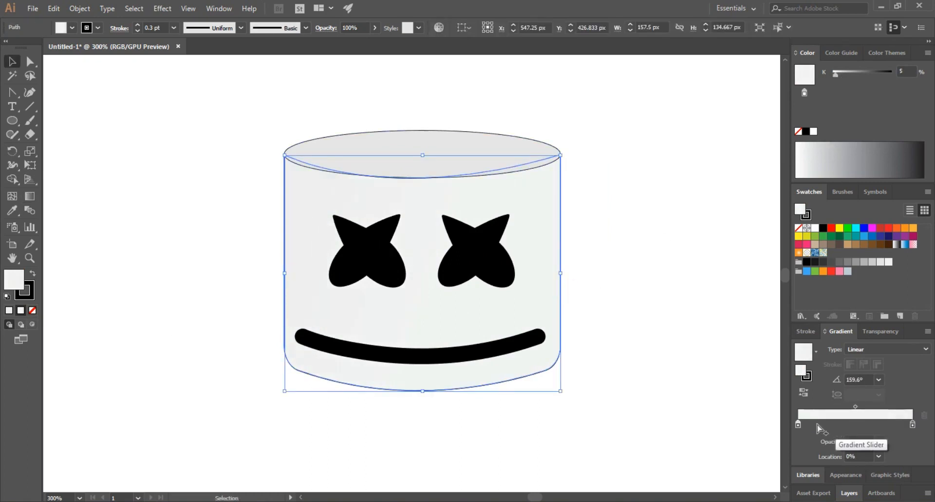
mouse_move(835, 74)
mouse_down()
mouse_move(818, 78)
mouse_move(844, 74)
mouse_up()
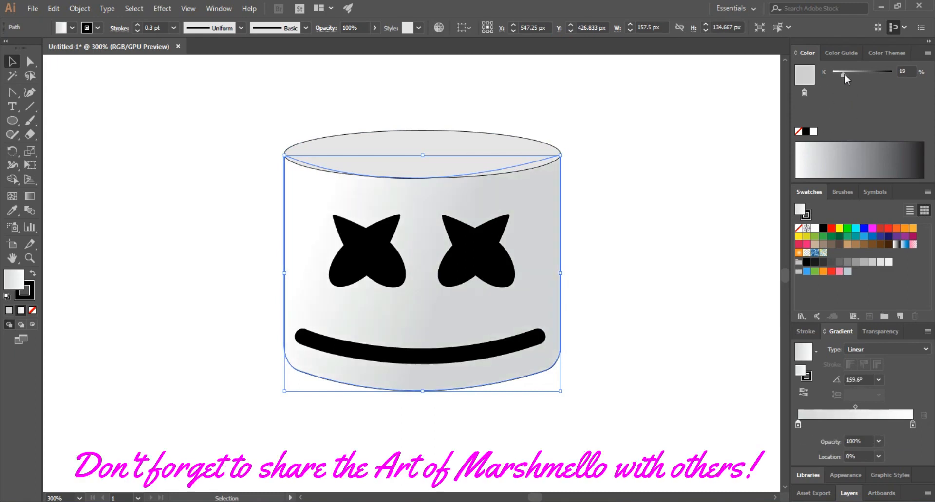
drag(912, 425, 861, 425)
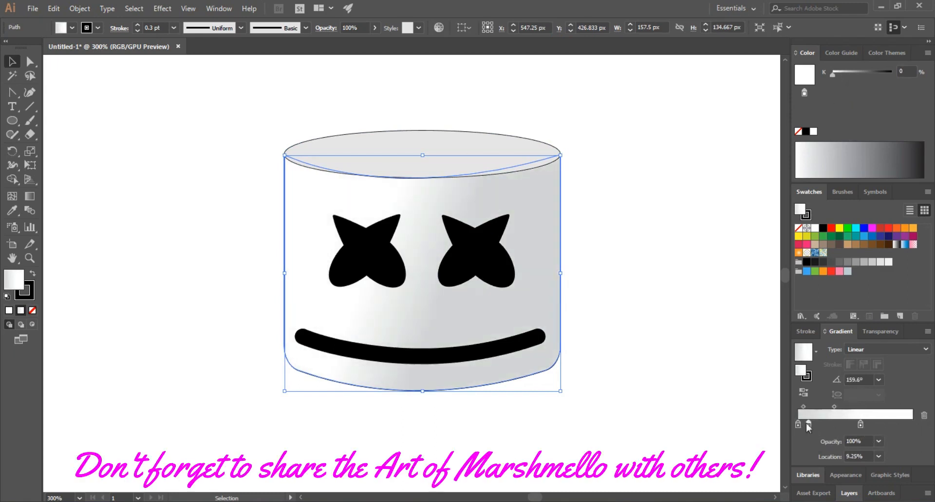
drag(797, 424, 803, 441)
drag(860, 425, 798, 427)
Redraw the body's gradient across its width at 171.5°, shading from grey on the left to white on the right
key(g)
drag(271, 257, 585, 340)
drag(547, 322, 307, 288)
key(v)
click(653, 267)
scroll(662, 269, down, 1)
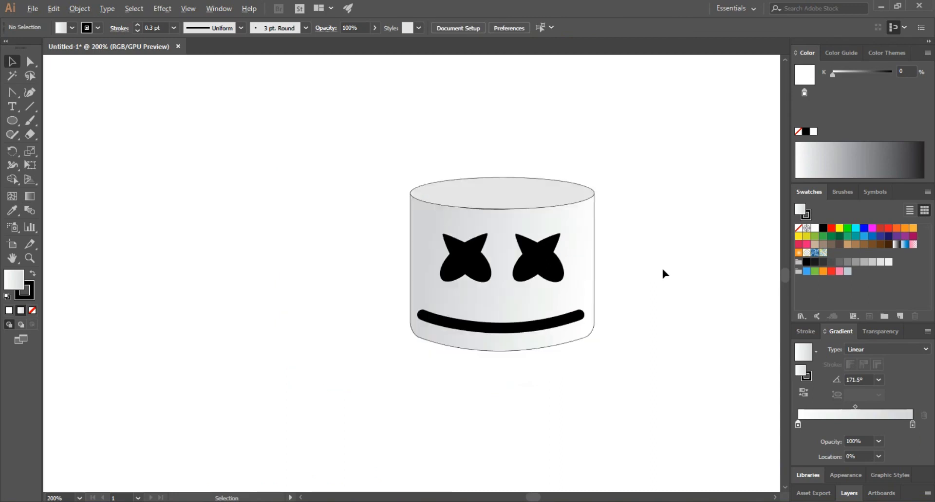
Remove the stroke from the top ellipse and from the container's body
drag(646, 330, 437, 170)
click(346, 211)
click(474, 200)
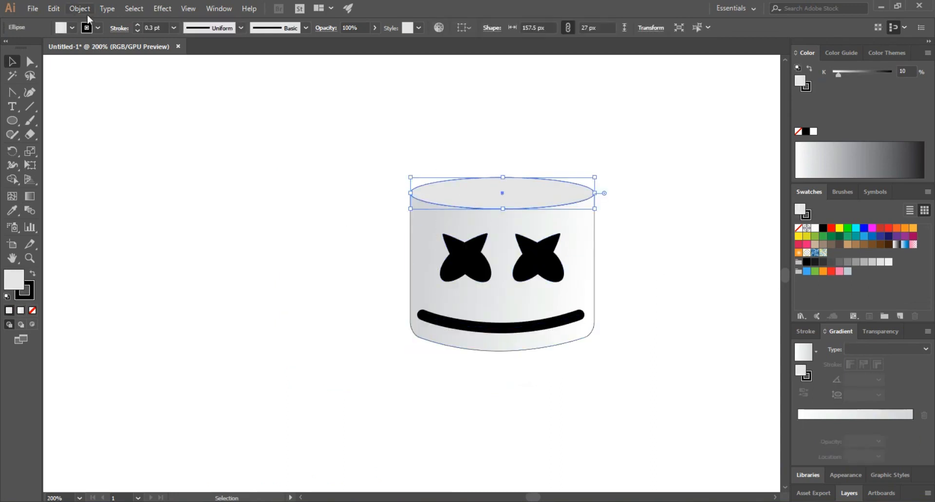
click(60, 28)
key(Escape)
scroll(419, 240, up, 2)
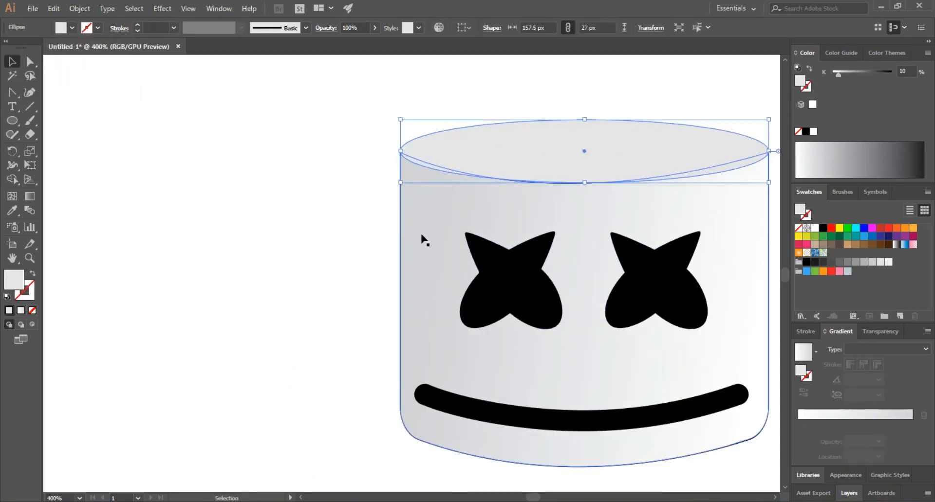
click(400, 227)
click(99, 29)
click(4, 50)
click(224, 233)
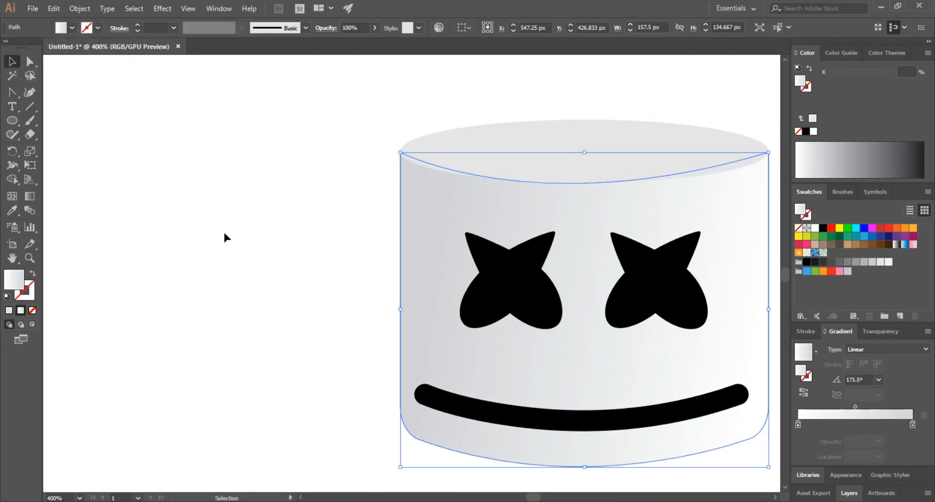
click(224, 233)
Nudge the top ellipse down slightly over the body's upper edge and set its fill to 15% black
click(670, 157)
click(348, 202)
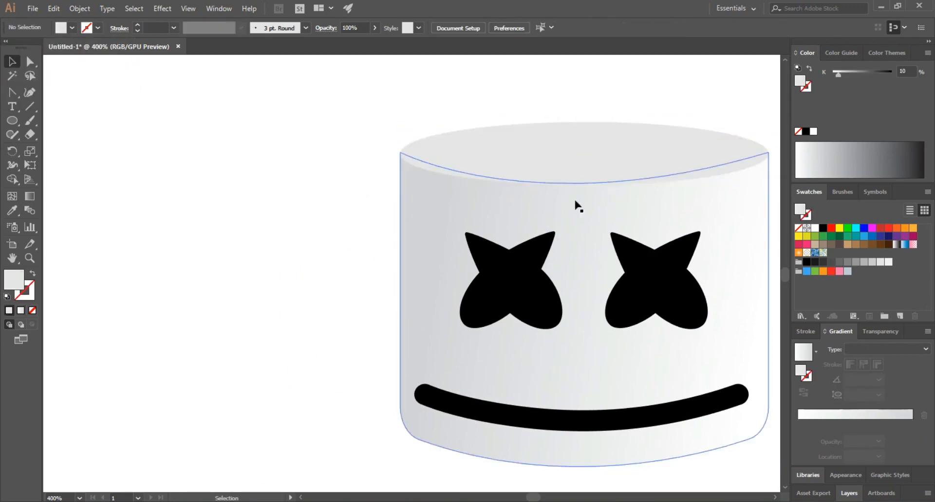
click(585, 168)
drag(839, 77, 842, 75)
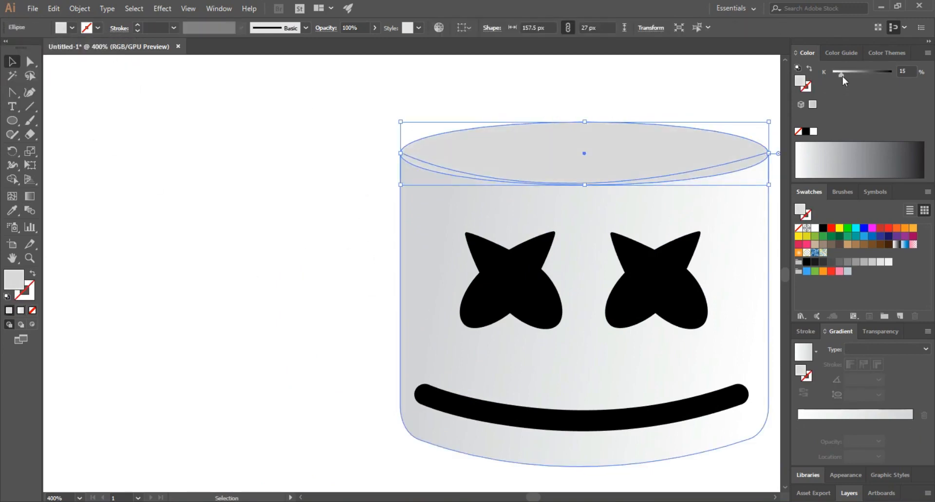
click(611, 100)
Draw a rounded rectangle about 281 by 223 px with 12 px corners and position it over the whole container
scroll(612, 100, down, 2)
drag(748, 223, 592, 238)
scroll(592, 237, up, 1)
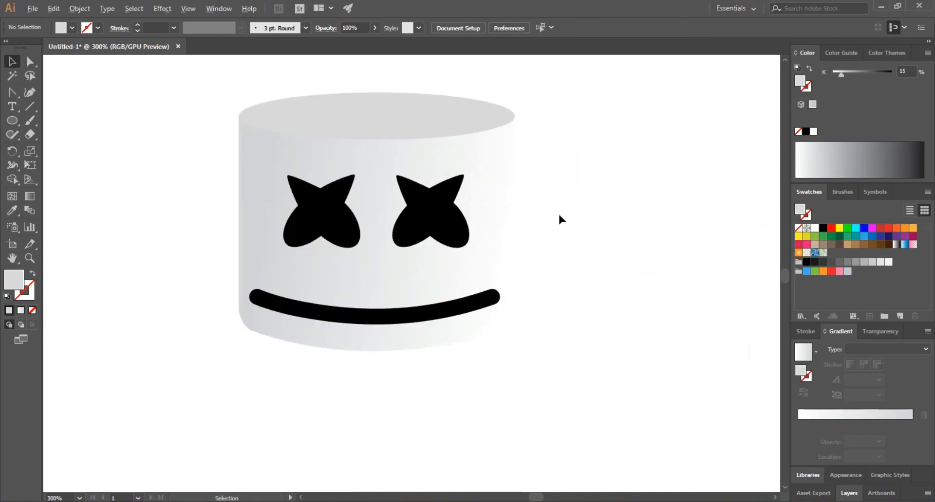
click(474, 188)
click(724, 350)
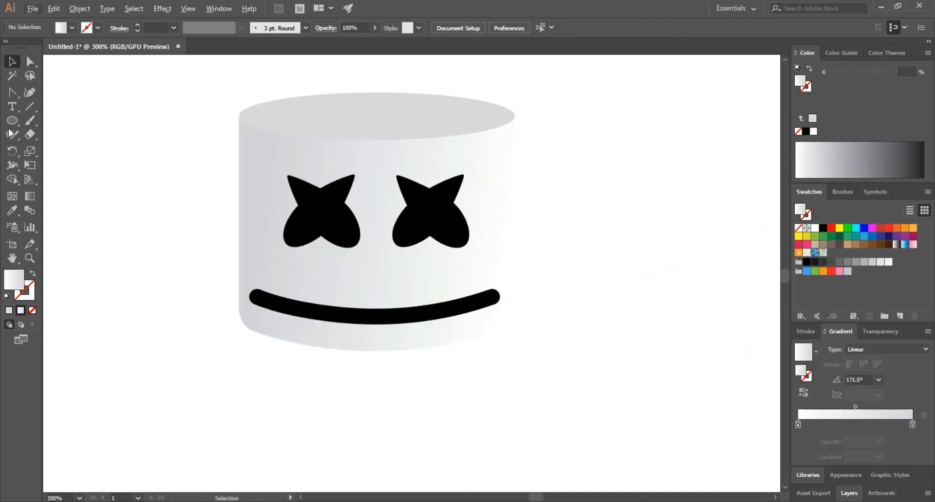
drag(12, 120, 73, 133)
mouse_move(126, 70)
mouse_down()
mouse_move(672, 417)
mouse_move(619, 461)
mouse_up()
key(v)
drag(577, 377, 595, 358)
Send the rounded rectangle backward until it lies behind the container and face
key(ctrl+[)
key(ctrl+[)
key(ctrl+[)
key(ctrl+[)
key(ctrl+[)
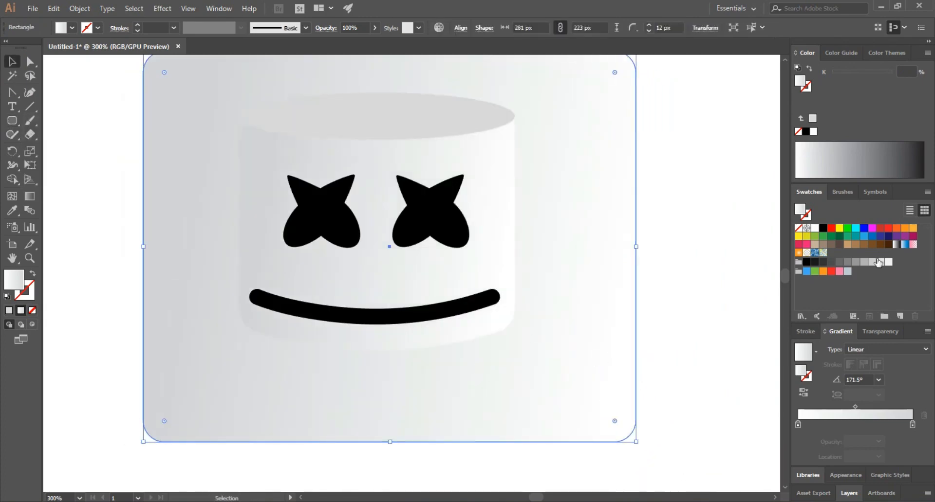
Fill the rounded rectangle with a radial gradient from cyan at the centre to dark blue 2e3192 at the outside
drag(890, 384, 895, 415)
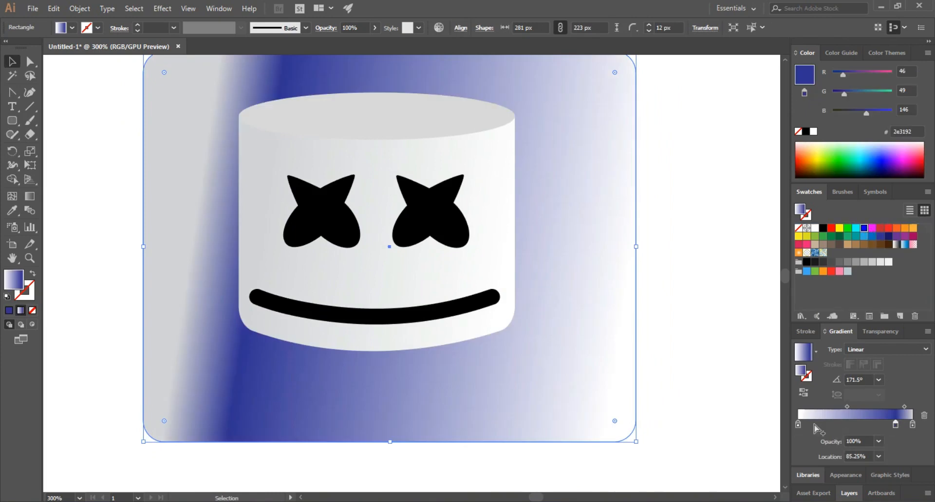
mouse_move(804, 454)
mouse_down()
mouse_move(815, 424)
mouse_move(799, 455)
mouse_up()
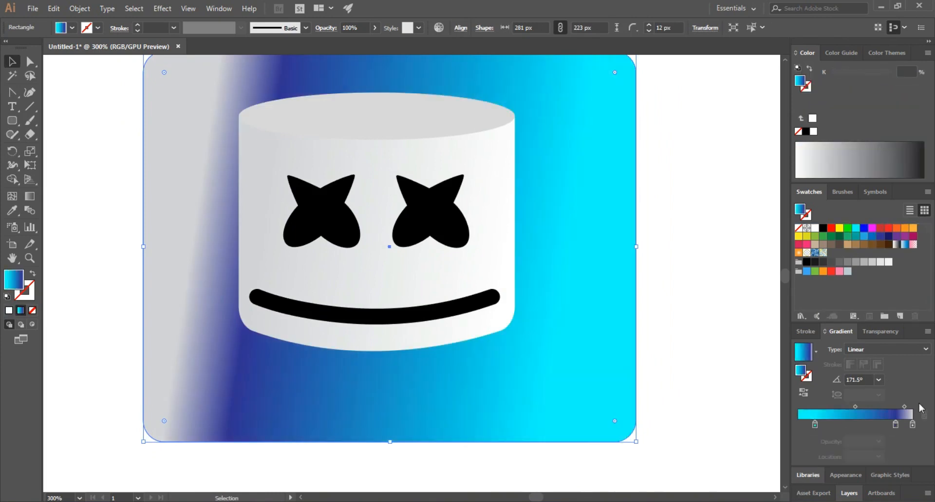
drag(911, 424, 911, 455)
drag(894, 425, 913, 425)
click(884, 349)
click(869, 369)
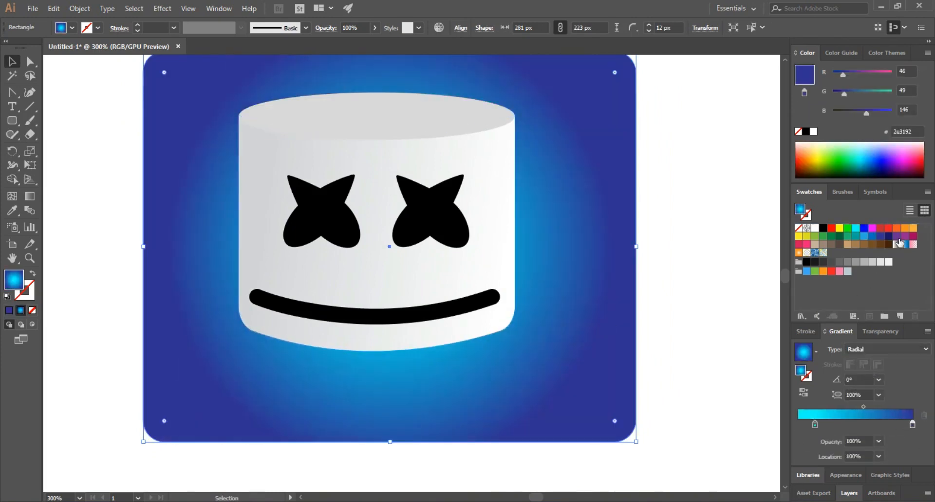
Move the background gradient's cyan stop to 0% and change its outer blue stop to 2e56a2
drag(843, 93, 866, 116)
key(ctrl+z)
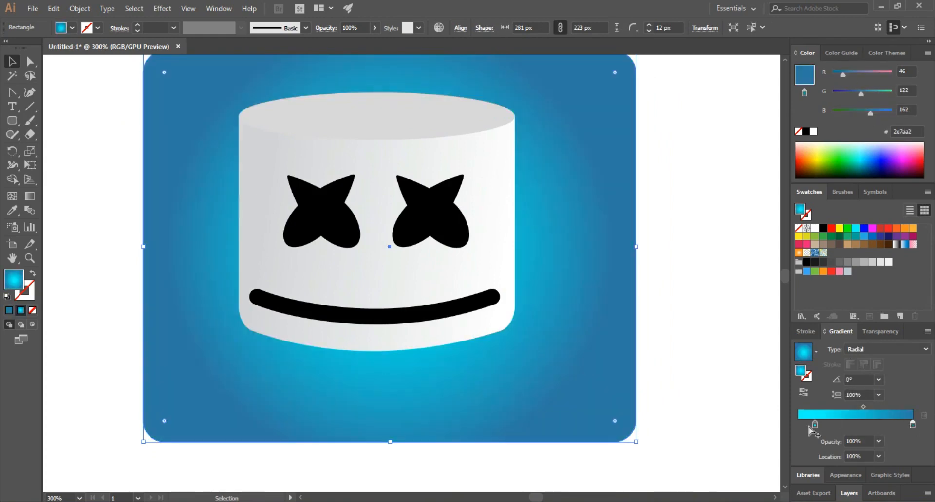
click(798, 425)
click(913, 424)
drag(844, 92, 852, 90)
click(711, 154)
scroll(711, 154, down, 2)
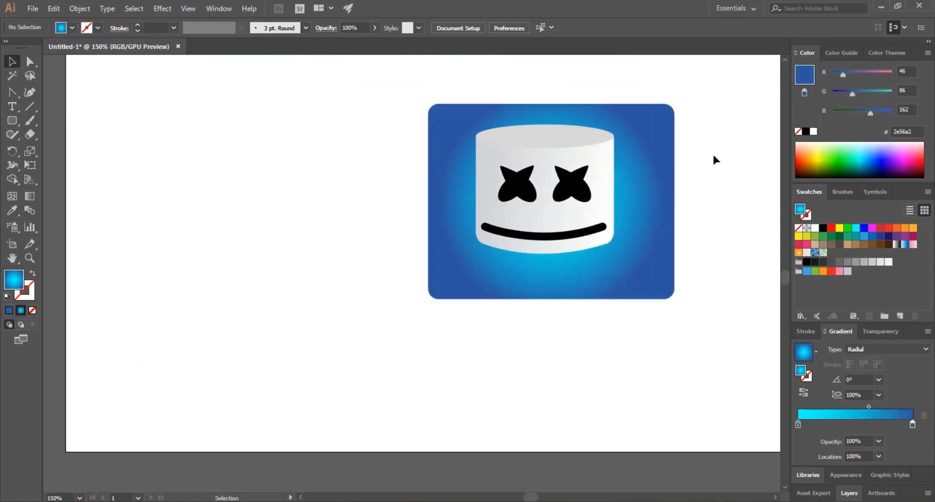
Shift the midpoint of the background rectangle's radial gradient to a location of 52.5%
scroll(711, 154, up, 1)
click(798, 424)
drag(869, 407, 852, 407)
click(564, 295)
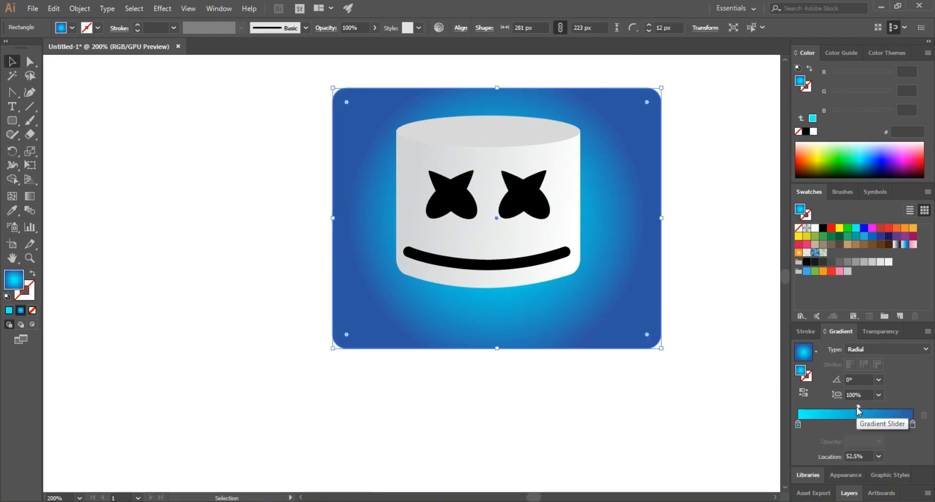
Change the outer stop of the background's radial gradient to bright blue 0073ff
click(913, 427)
click(881, 164)
click(873, 159)
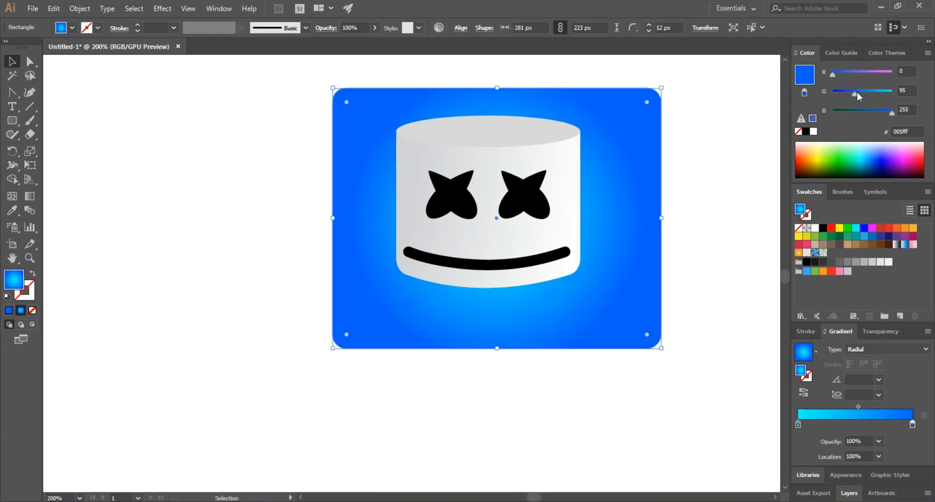
drag(857, 92, 862, 92)
click(754, 161)
scroll(737, 173, down, 2)
drag(736, 173, 637, 236)
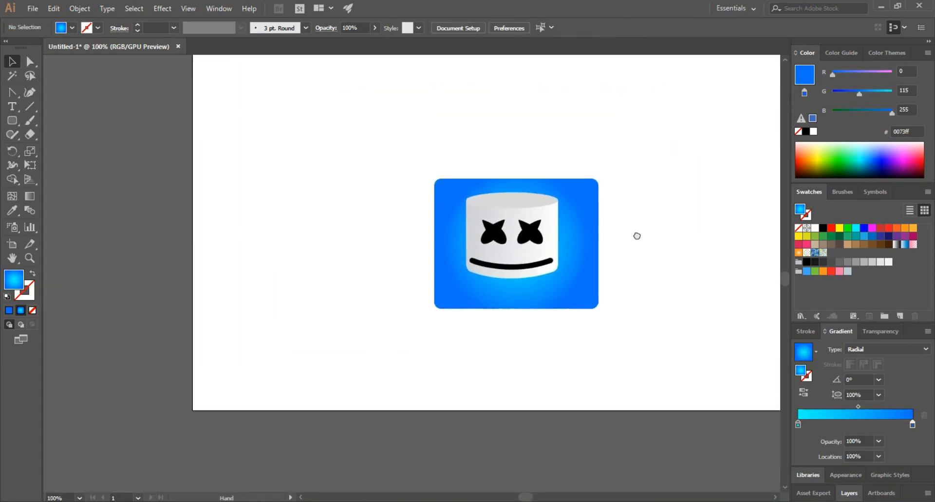
Select all the head, eye and mouth shapes together and shift them slightly right to centre them on the blue background
scroll(528, 302, up, 4)
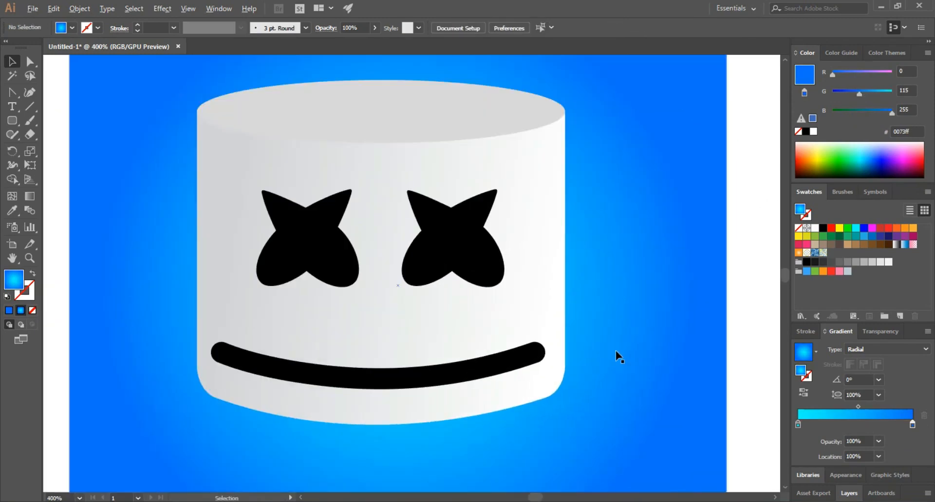
click(464, 282)
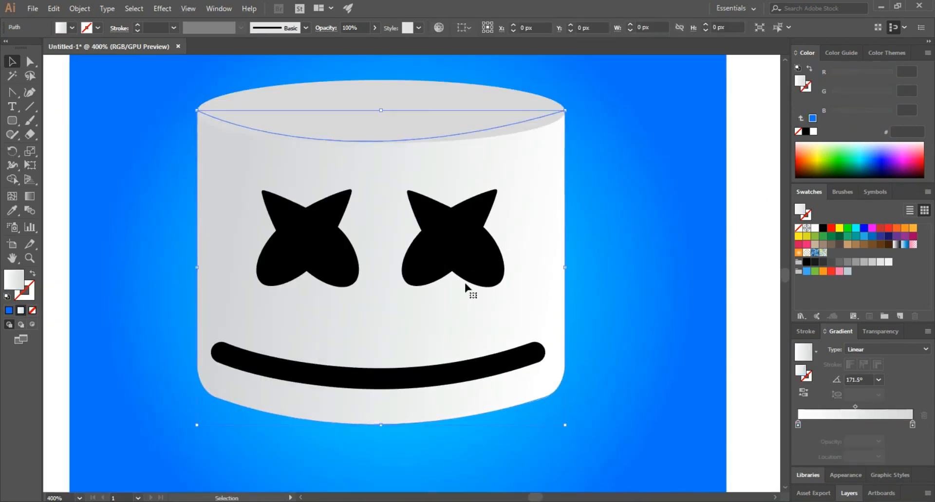
scroll(464, 282, down, 2)
key(ctrl+shift+a)
drag(320, 198, 318, 194)
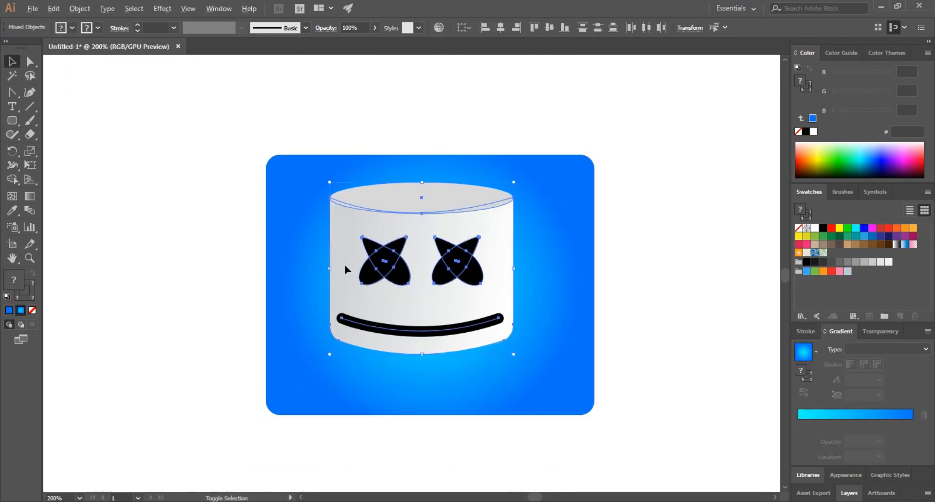
drag(330, 270, 342, 269)
key(ctrl+shift+a)
scroll(395, 162, up, 1)
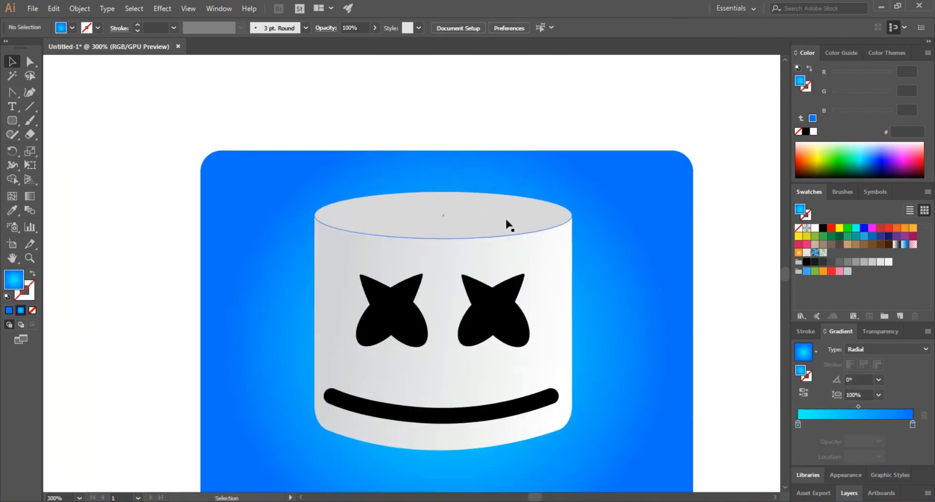
Try a 0.25 pt black outline on the ellipse forming the head's top and remove it
click(506, 223)
click(138, 25)
scroll(155, 119, up, 1)
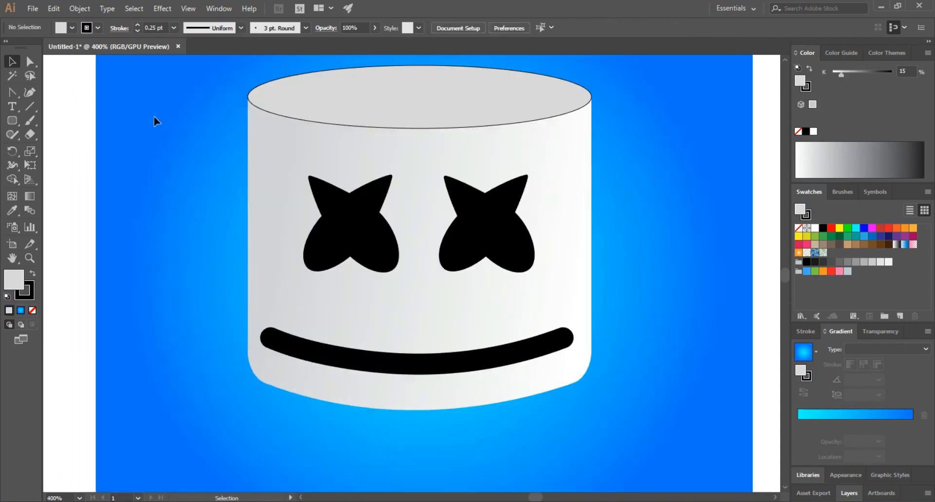
click(138, 31)
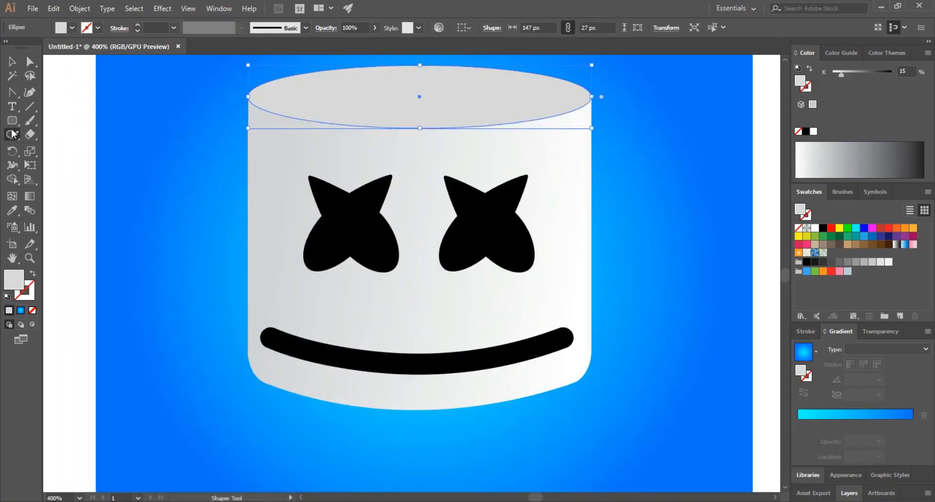
key(ctrl+shift+a)
Draw a thin rounded rectangle about 9 by 62 px, tilt it diagonally and lay it across the left eye
drag(12, 120, 42, 136)
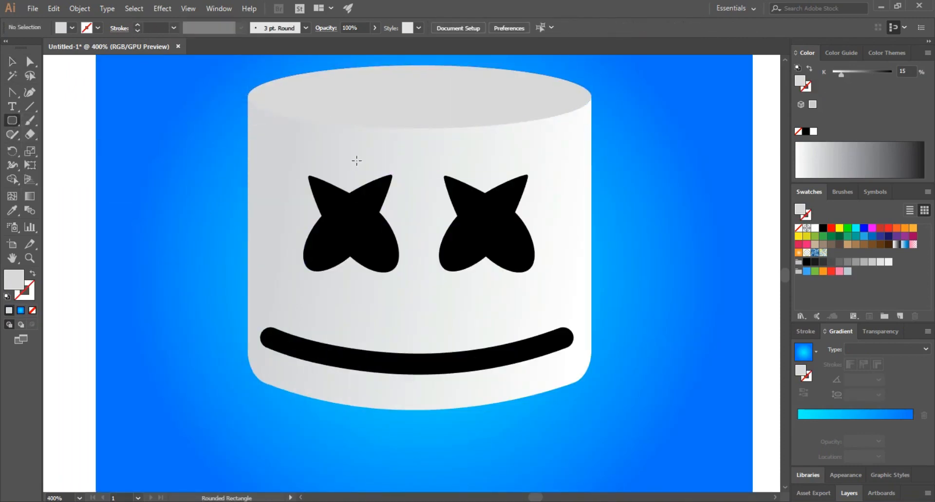
drag(415, 258, 407, 213)
scroll(407, 212, down, 1)
drag(118, 184, 134, 293)
key(v)
mouse_move(127, 230)
mouse_down()
mouse_move(253, 227)
mouse_move(373, 190)
mouse_up()
drag(390, 259, 337, 263)
drag(367, 214, 351, 197)
scroll(351, 197, up, 2)
Give the diagonal strip a white fill, no stroke and 8% opacity, and place a copy of it across the right eye
key(d)
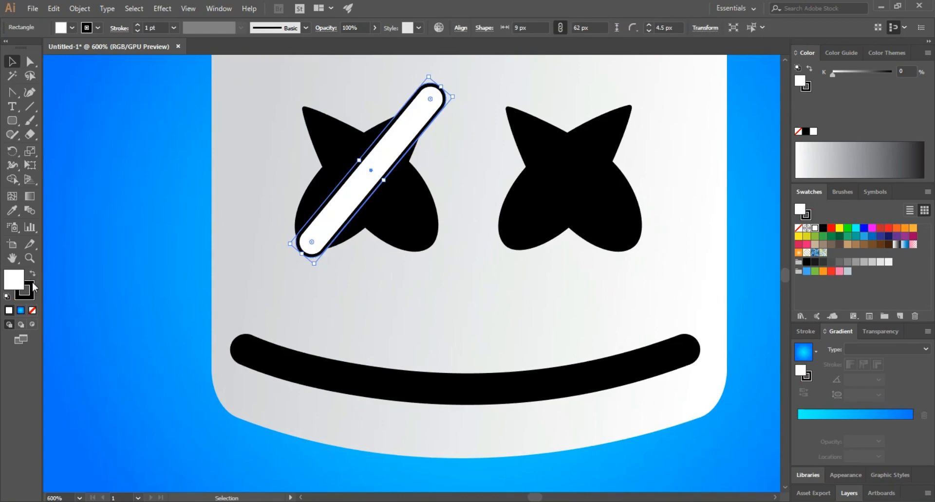
click(32, 285)
click(32, 311)
drag(338, 209, 335, 211)
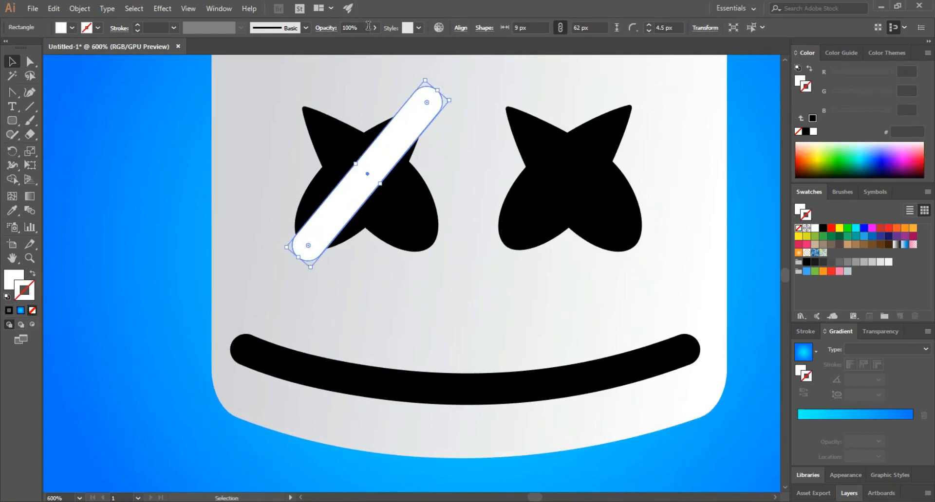
drag(338, 43, 332, 42)
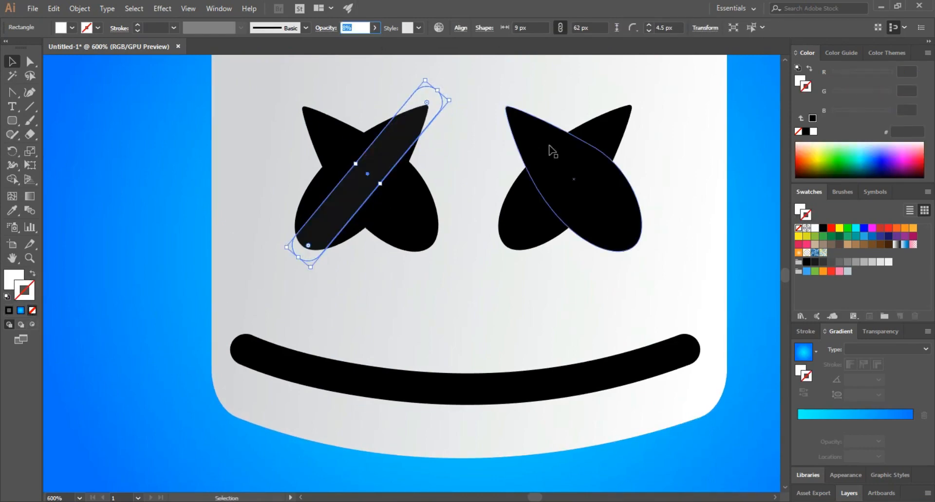
drag(370, 175, 573, 175)
drag(13, 180, 73, 181)
key(alt+v)
click(370, 187)
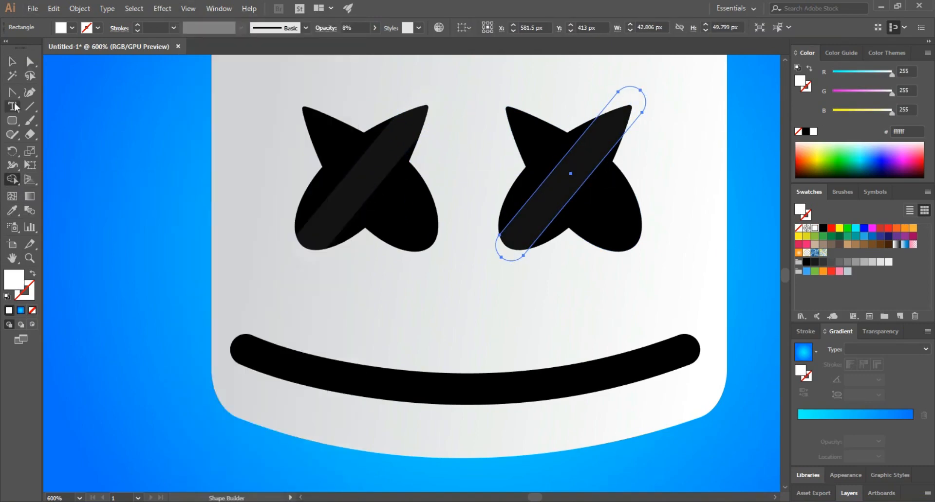
click(12, 62)
Select the left eye's shapes with their light strip and cut off the strip's overhanging ends with the Shape Builder
click(356, 195)
click(13, 180)
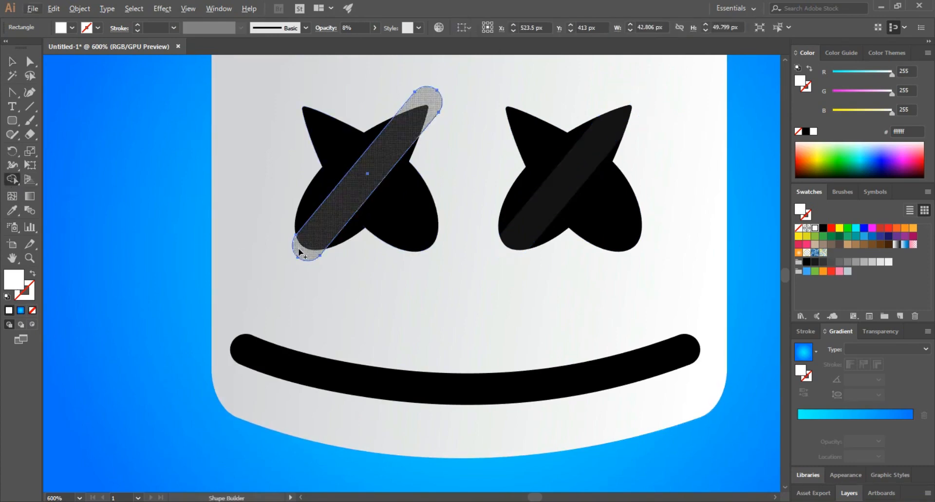
click(13, 62)
shift+click(314, 199)
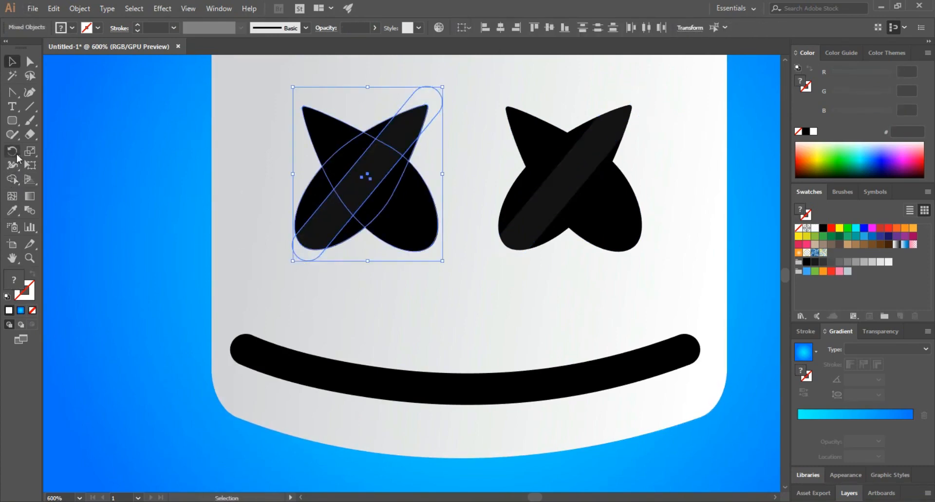
key(shift+m)
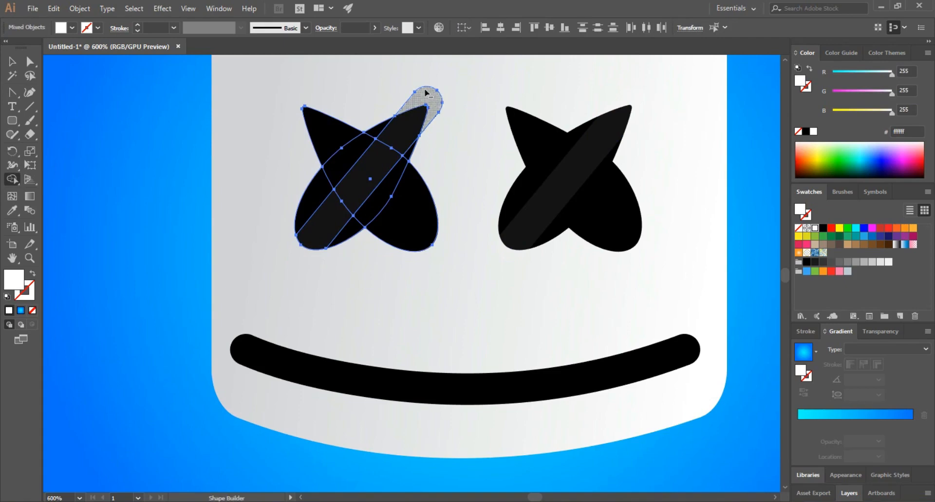
alt+click(425, 92)
Trim the overhanging ends of the light strip on the right eye with the Shape Builder, using the eye shapes as boundary
key(v)
drag(615, 177, 592, 190)
click(568, 187)
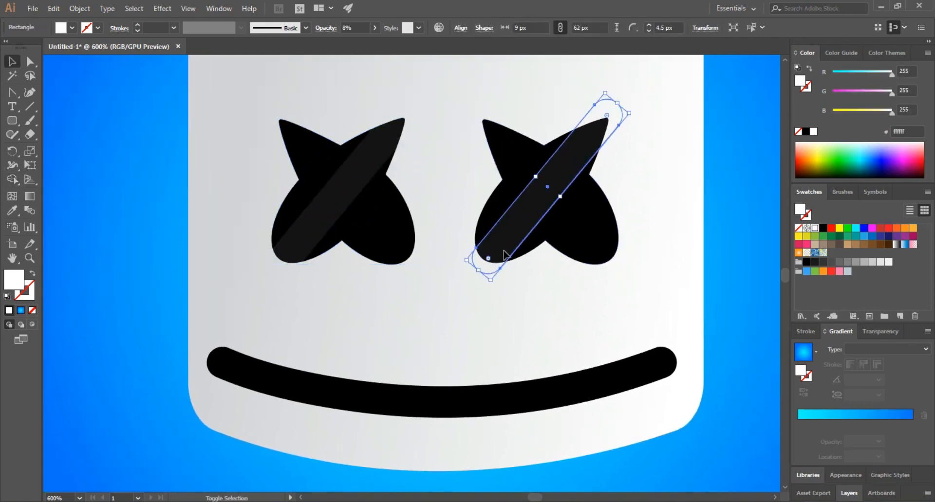
shift+click(528, 248)
key(shift+m)
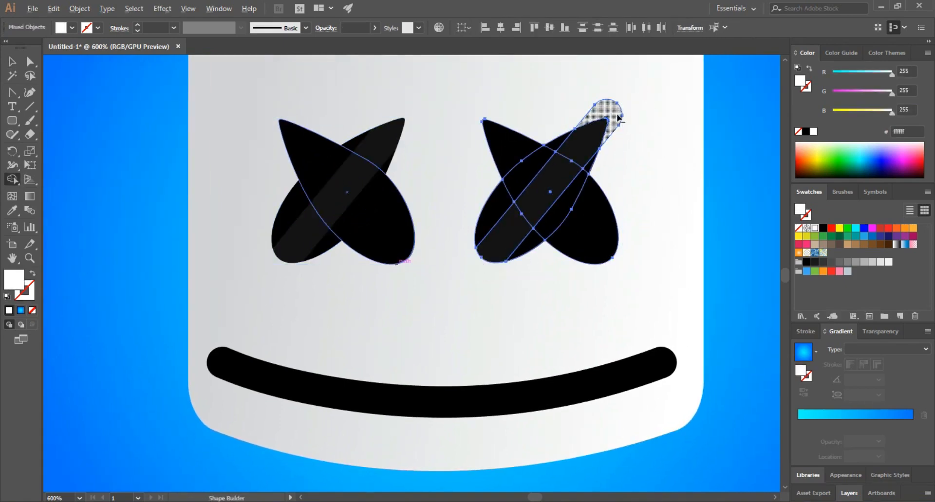
alt+click(618, 119)
key(v)
click(731, 132)
Select the trimmed light strip on the right eye
scroll(731, 132, down, 2)
drag(731, 133, 619, 235)
click(540, 255)
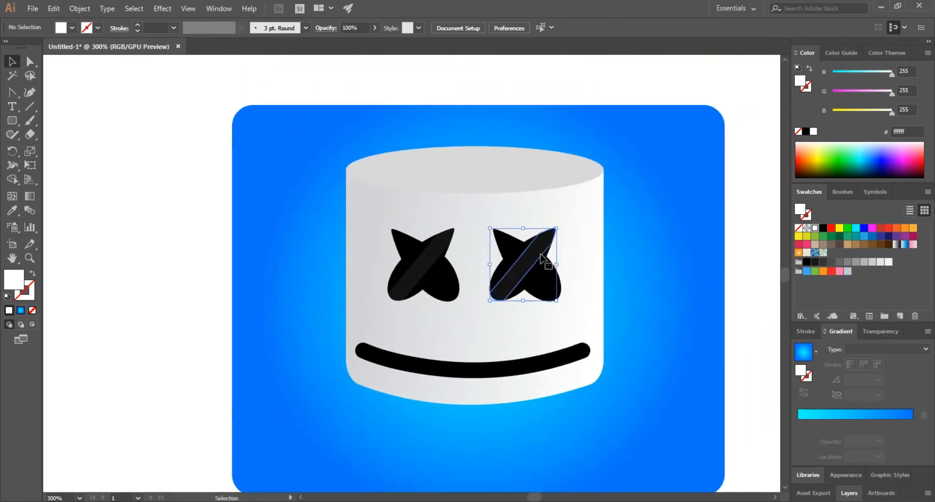